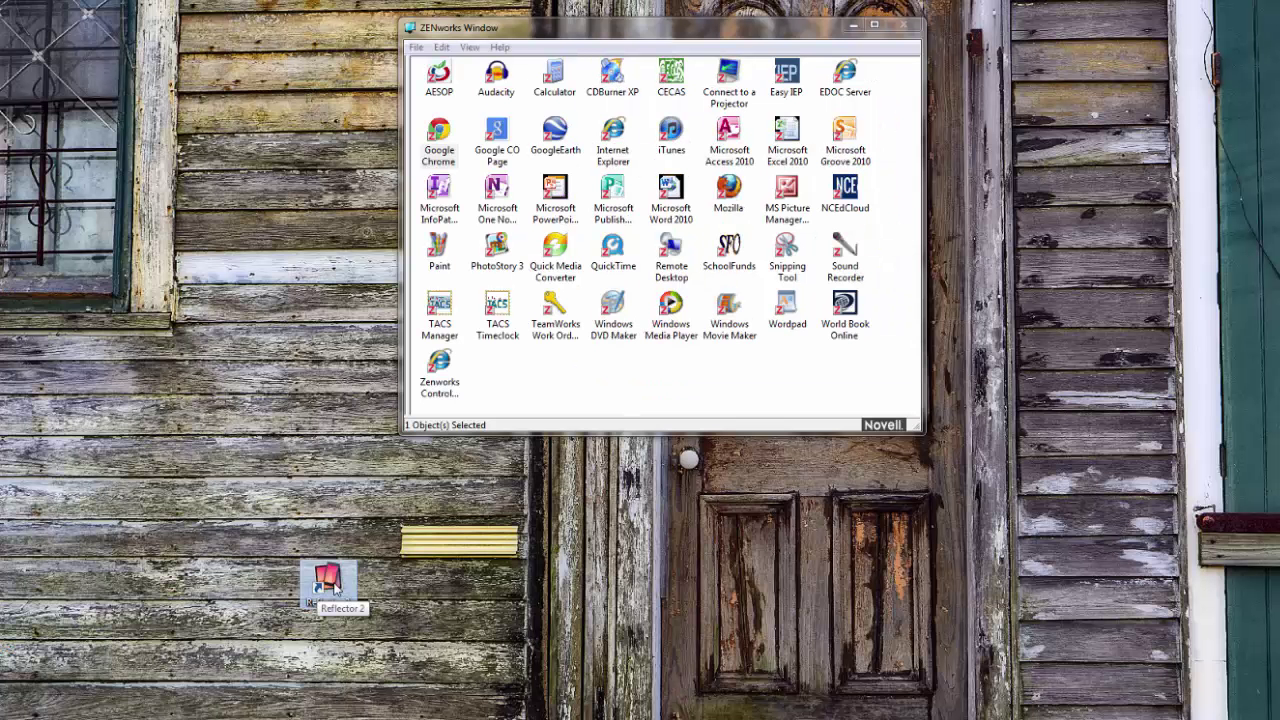
- Launch Reflector 2 and reposition the mirrored Cast Device window on the desktop
double_click(334, 585)
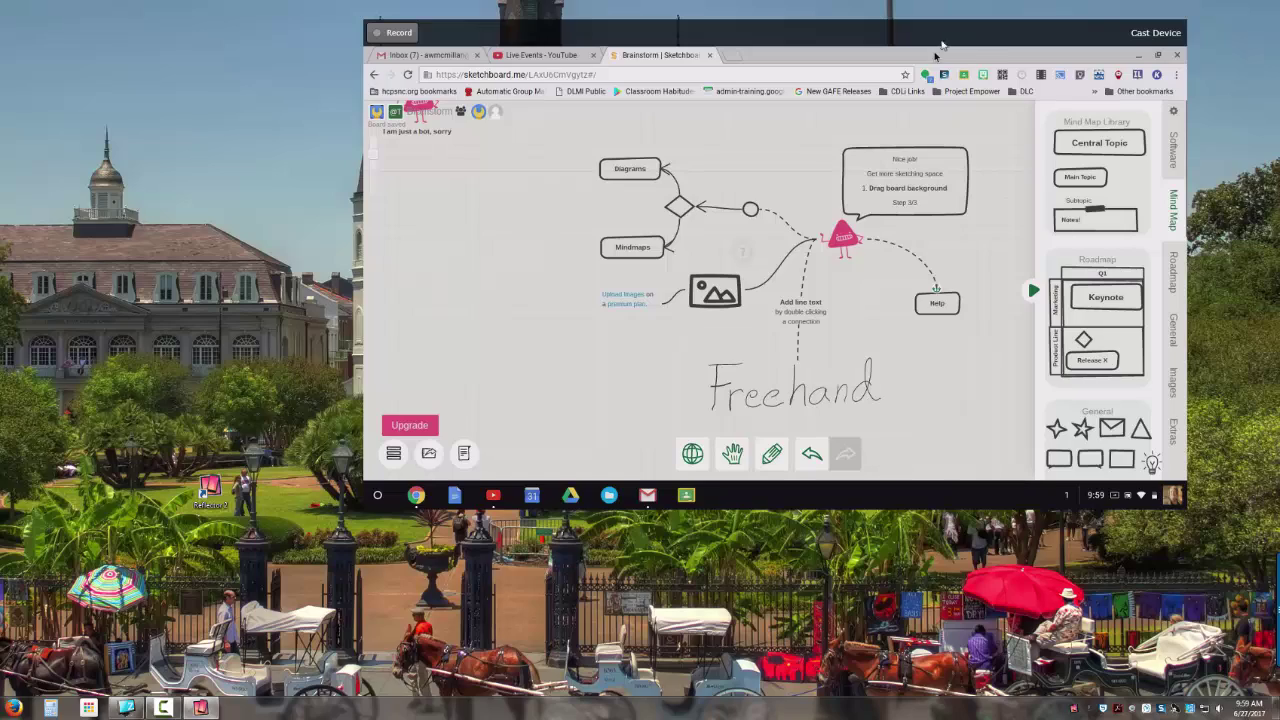
left_click_drag(941, 29, 954, 5)
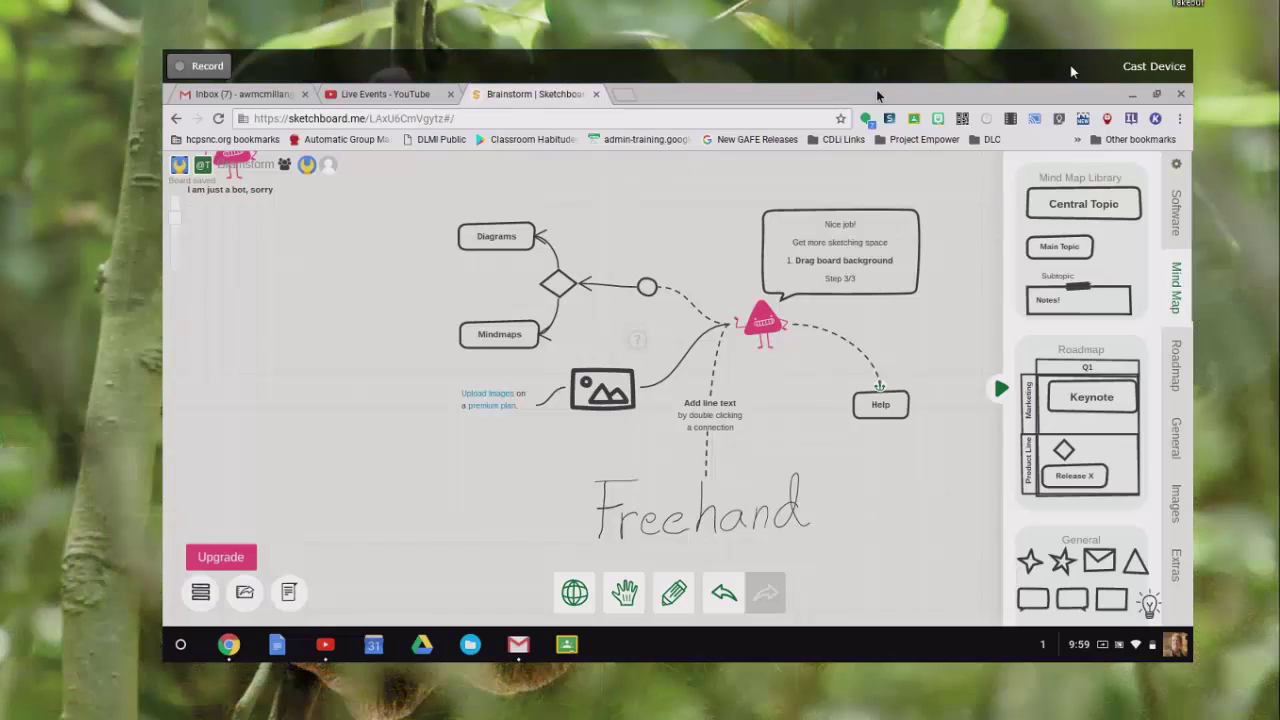
left_click_drag(1071, 72, 1056, 40)
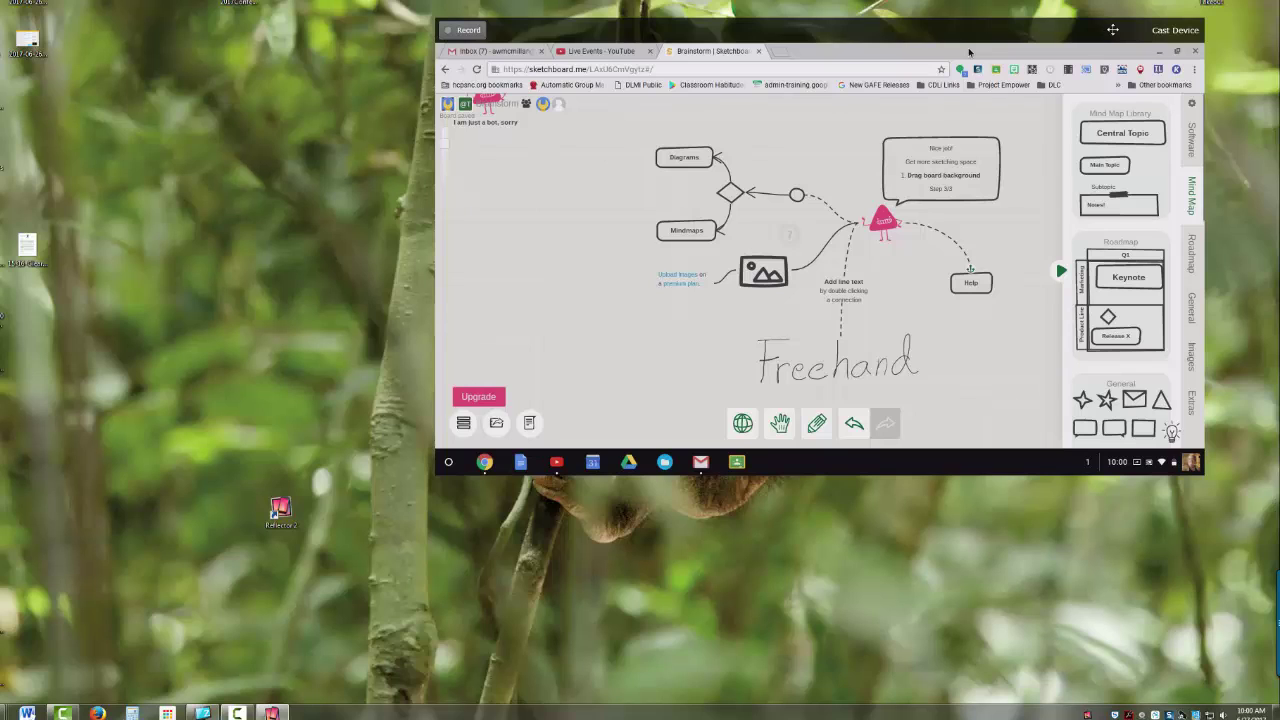
left_click_drag(968, 51, 412, 114)
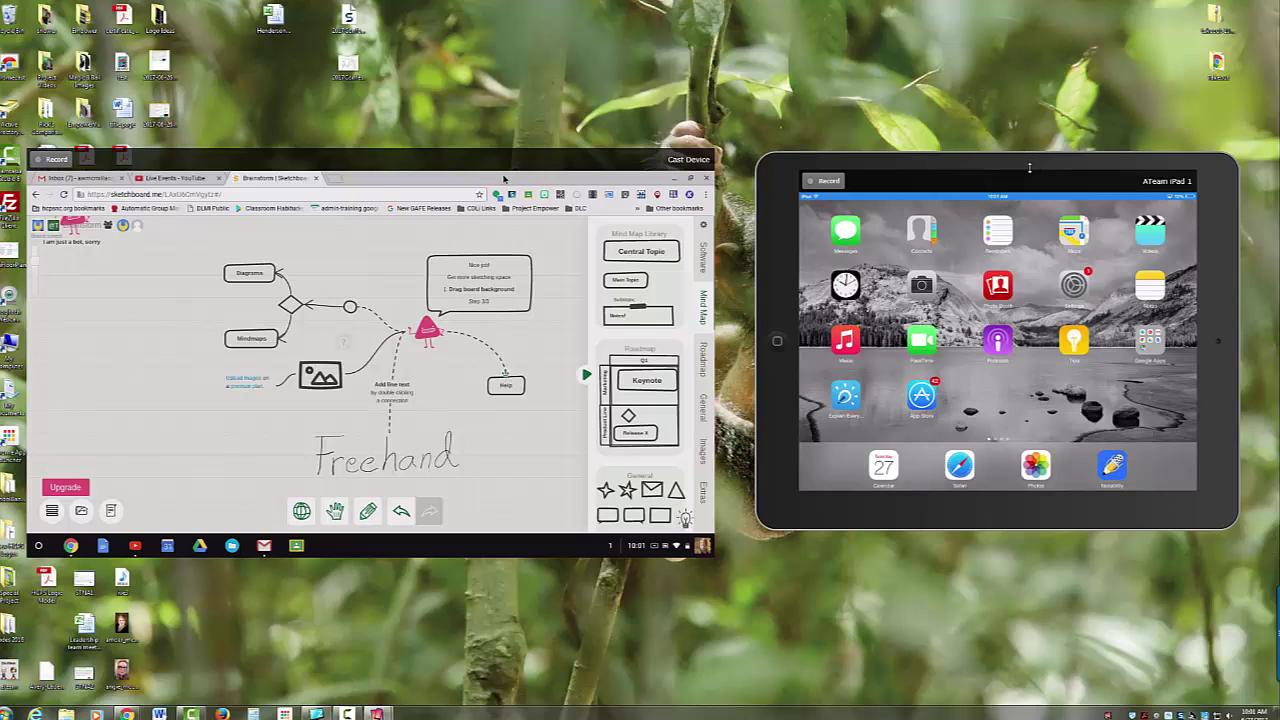
- Shrink the ATeam iPad 1 mirror window and arrange it beside the Cast Device window without overlap
left_click_drag(1206, 317, 1090, 301)
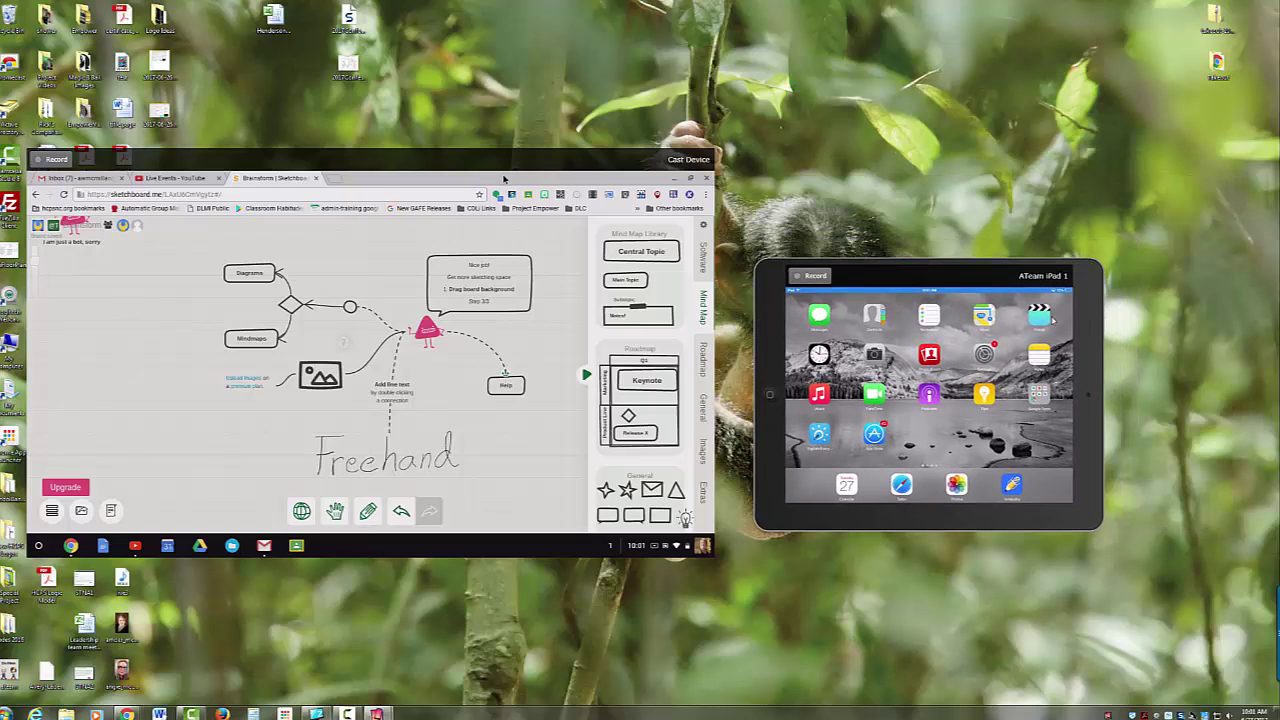
left_click_drag(542, 156, 641, 101)
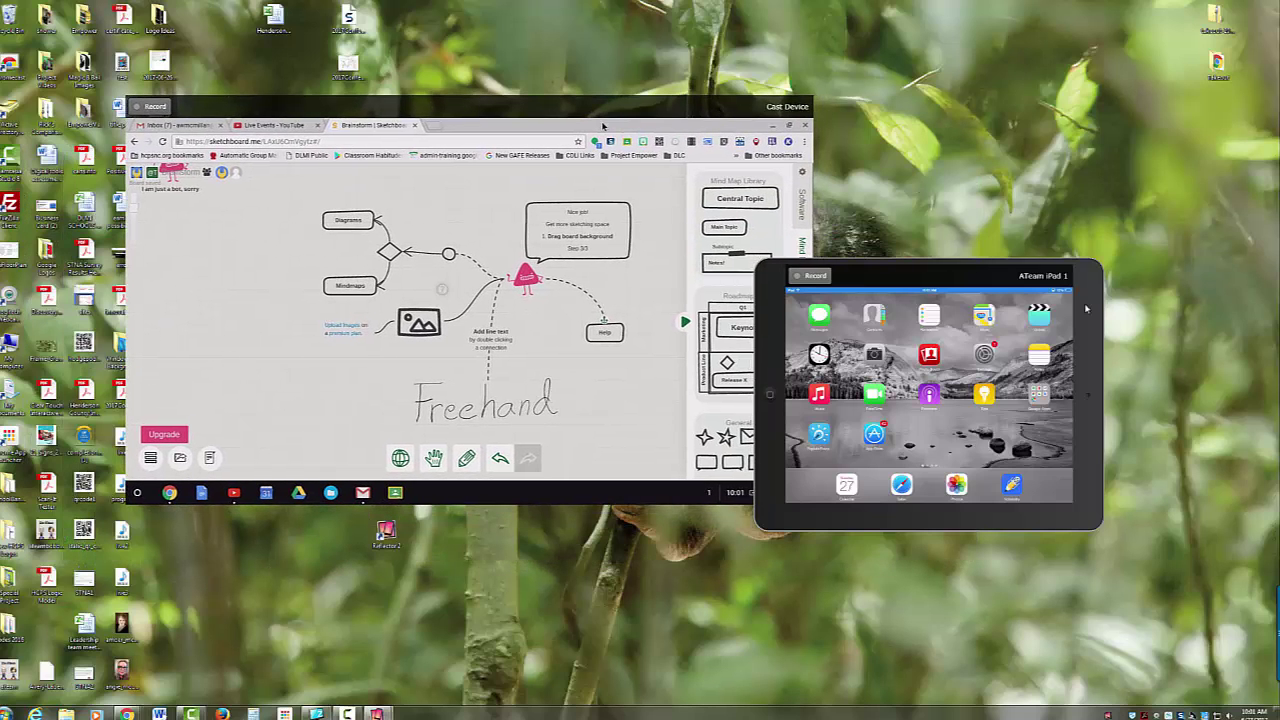
left_click_drag(1086, 308, 1156, 374)
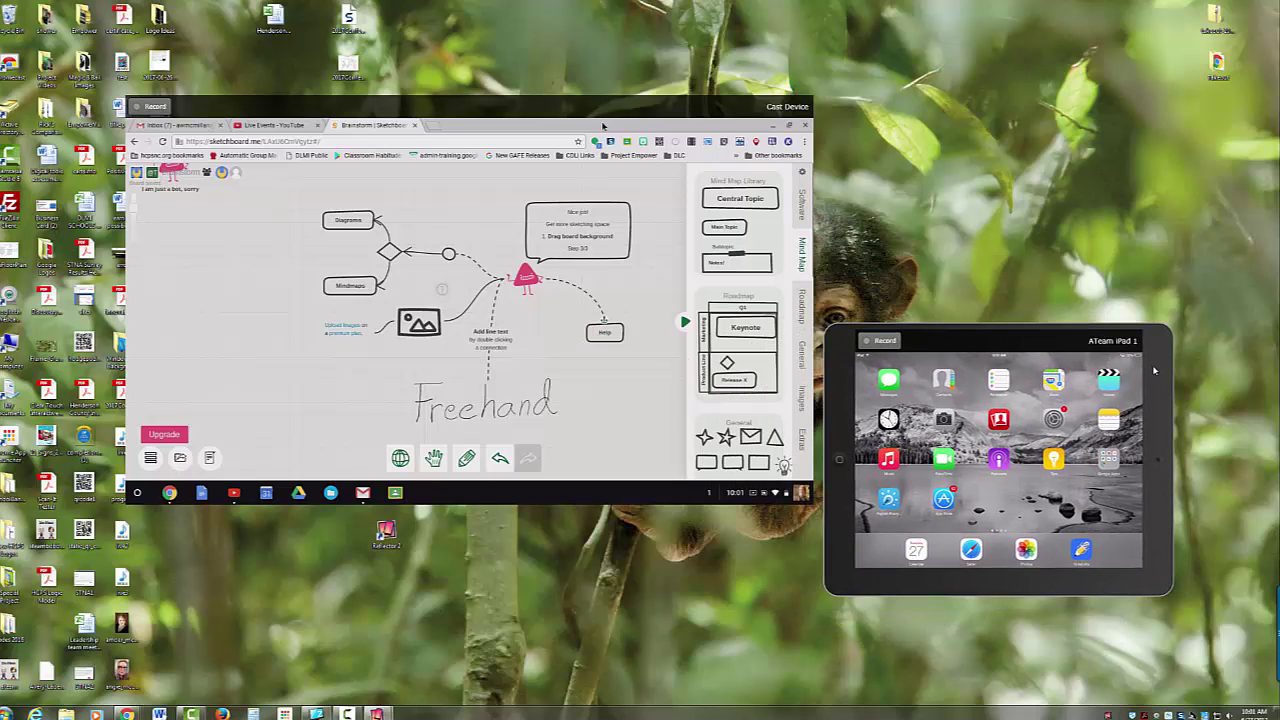
- Change the frame skin of the ATeam iPad 1 mirror to iPad White
right_click(1154, 371)
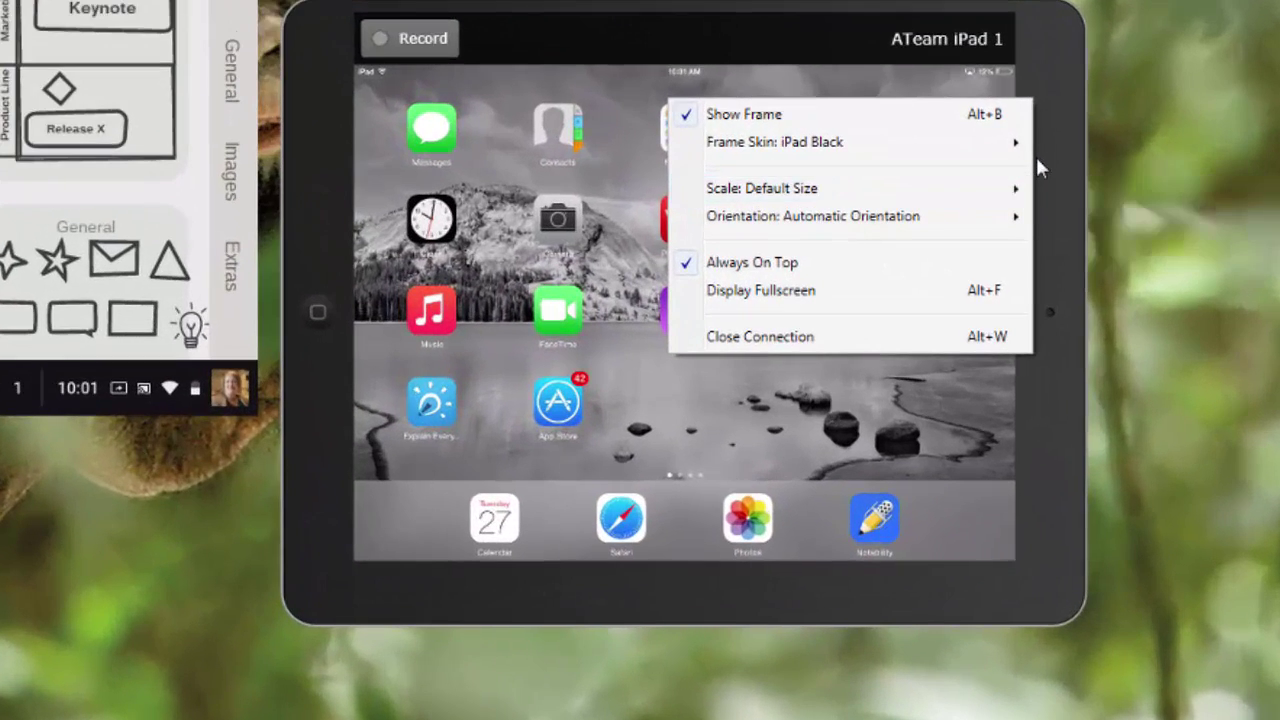
mouse_move(980, 145)
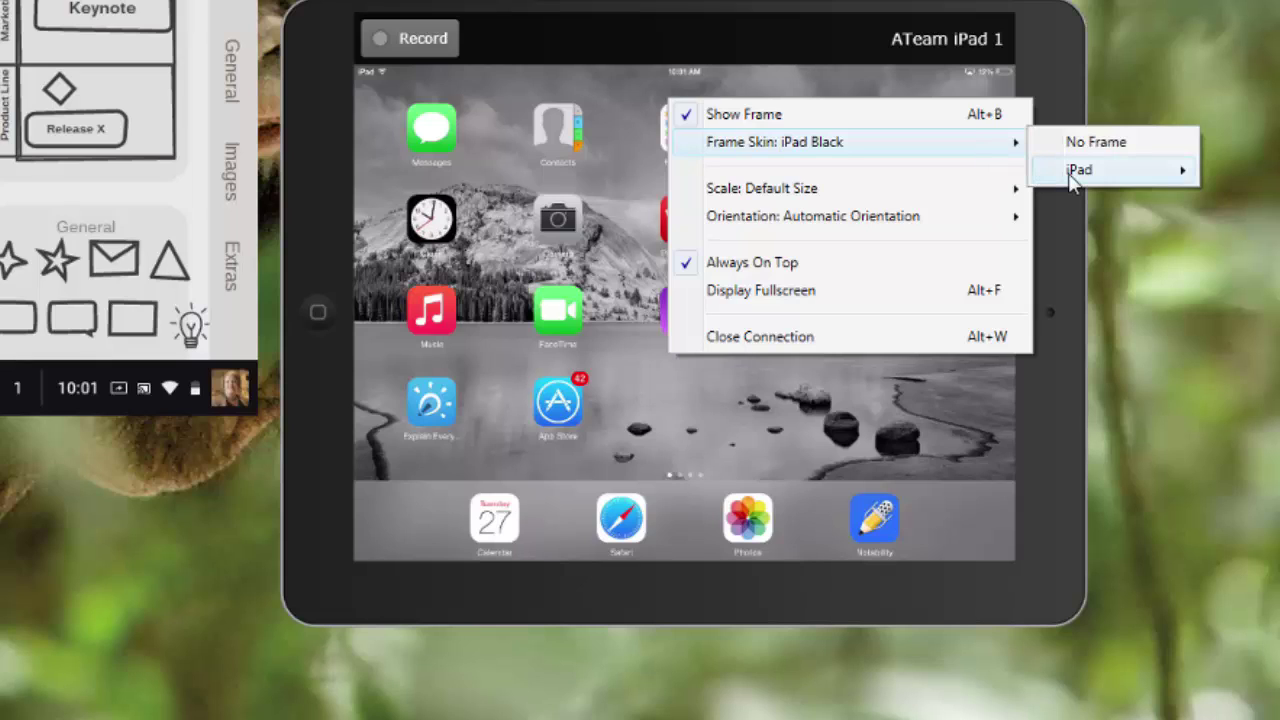
mouse_move(1071, 175)
left_click(1000, 206)
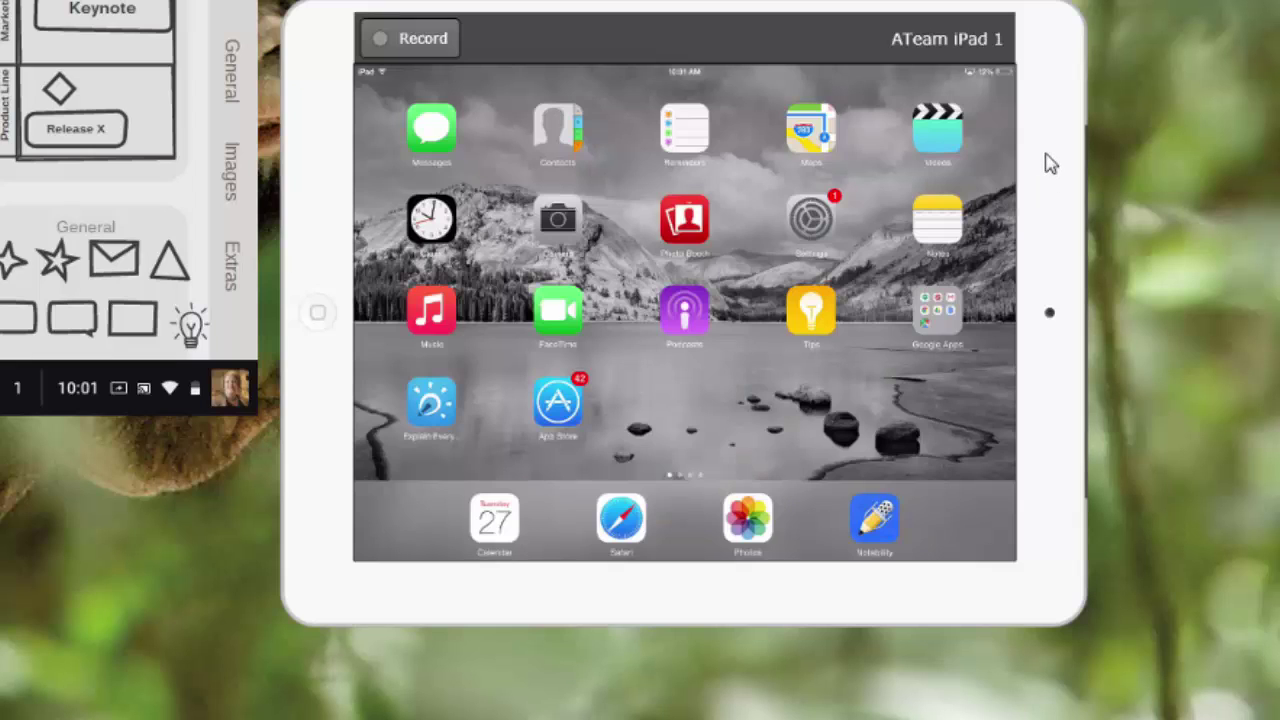
- Show the ATeam iPad 1 mirror in fullscreen display and return it to the desktop view
right_click(1050, 164)
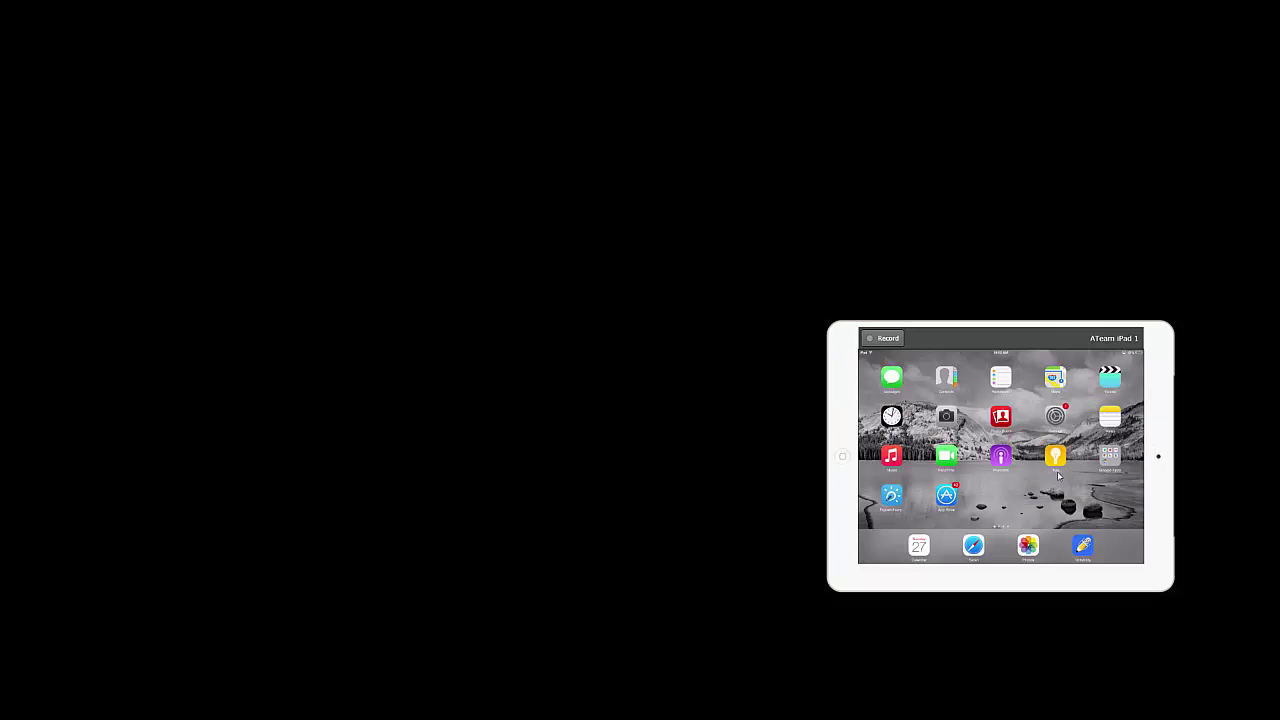
key("Escape")
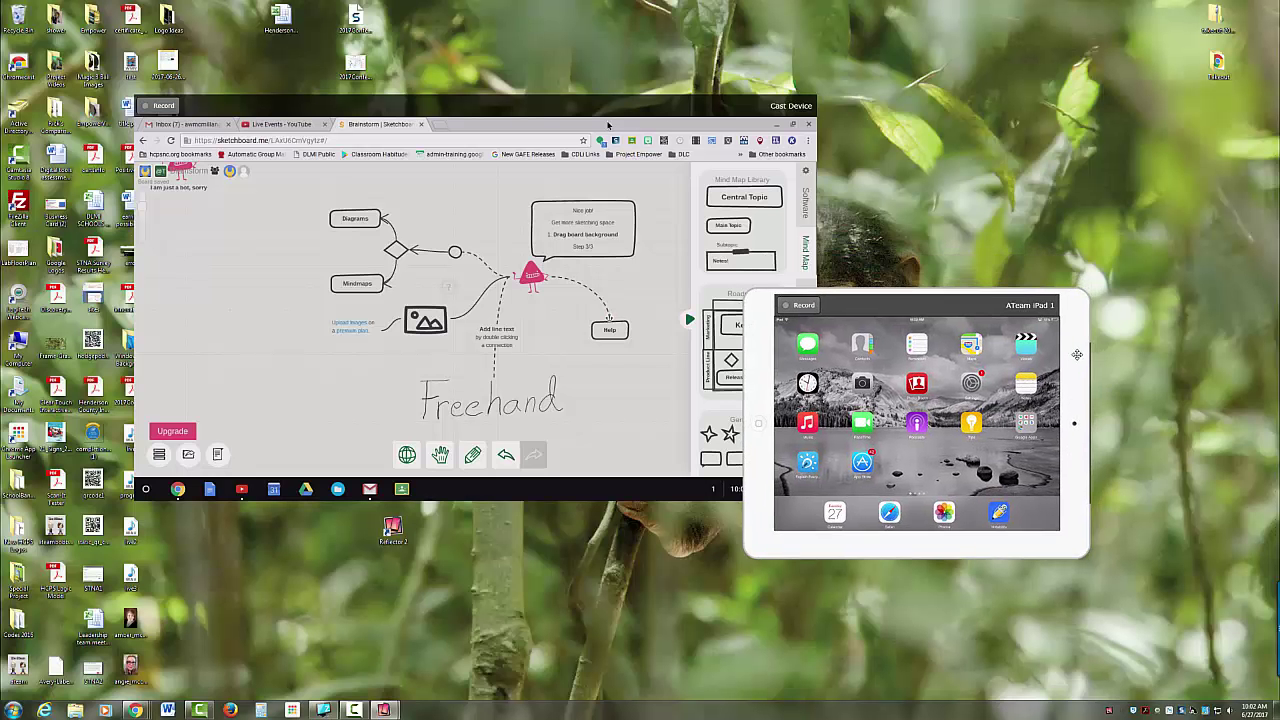
- Try a larger size for the Cast Device window and arrange both mirror windows side by side without overlap
left_click_drag(711, 112, 786, 83)
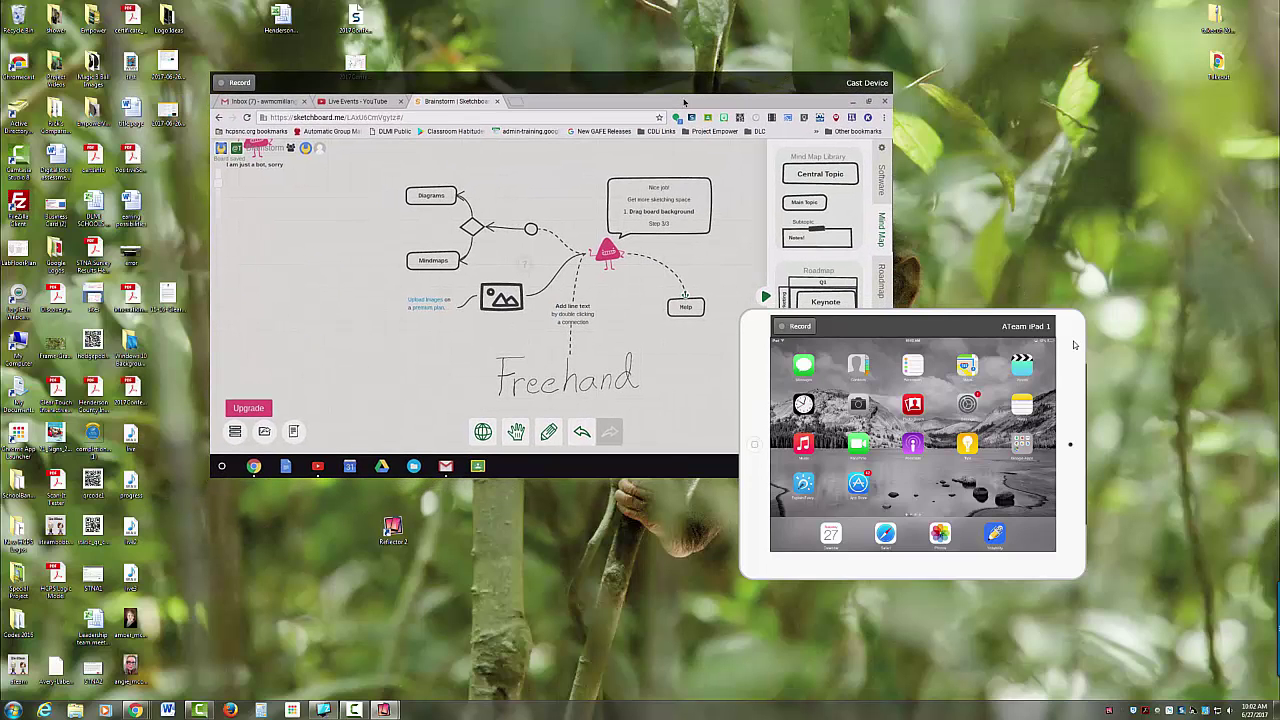
left_click_drag(1091, 327, 1234, 165)
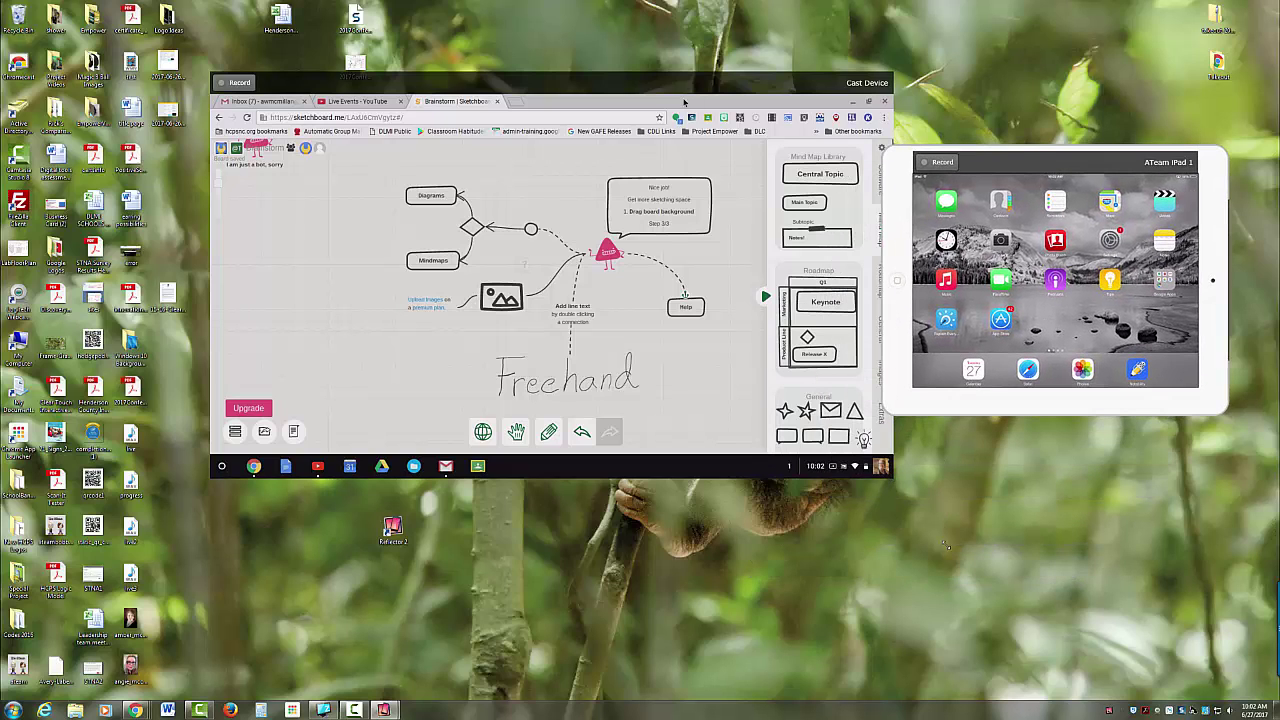
left_click_drag(890, 479, 1142, 619)
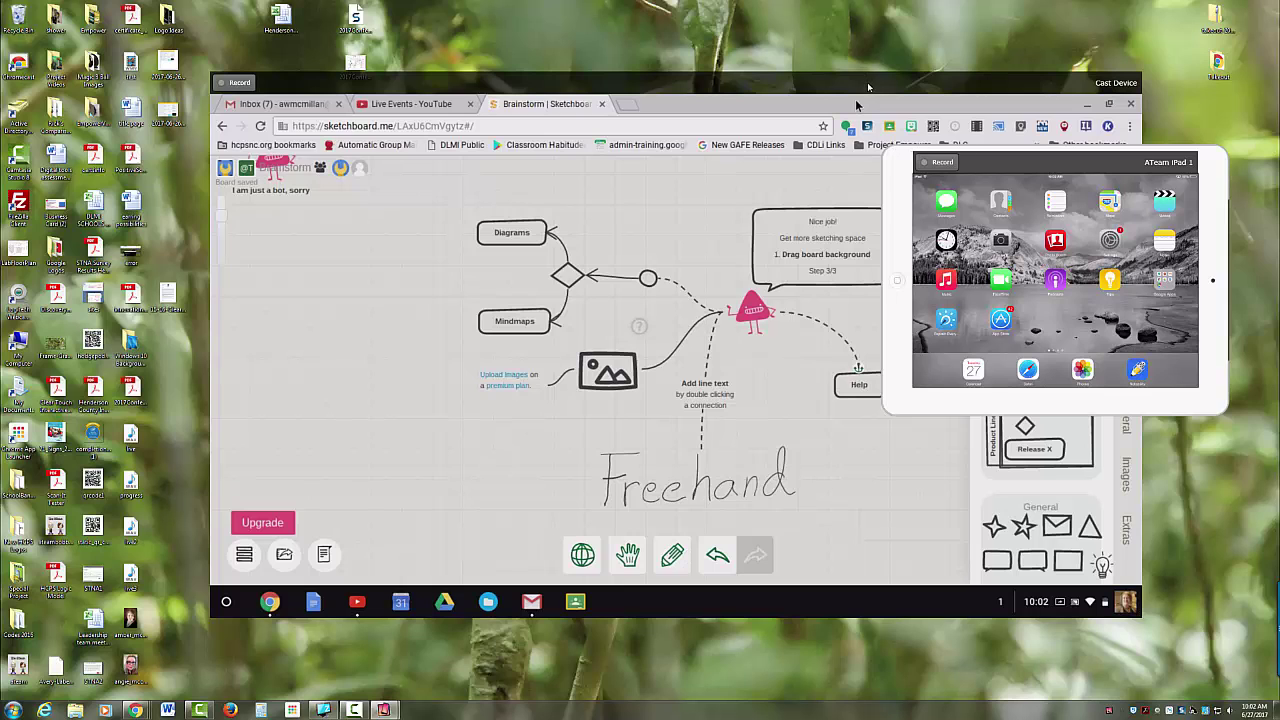
left_click_drag(894, 78, 733, 72)
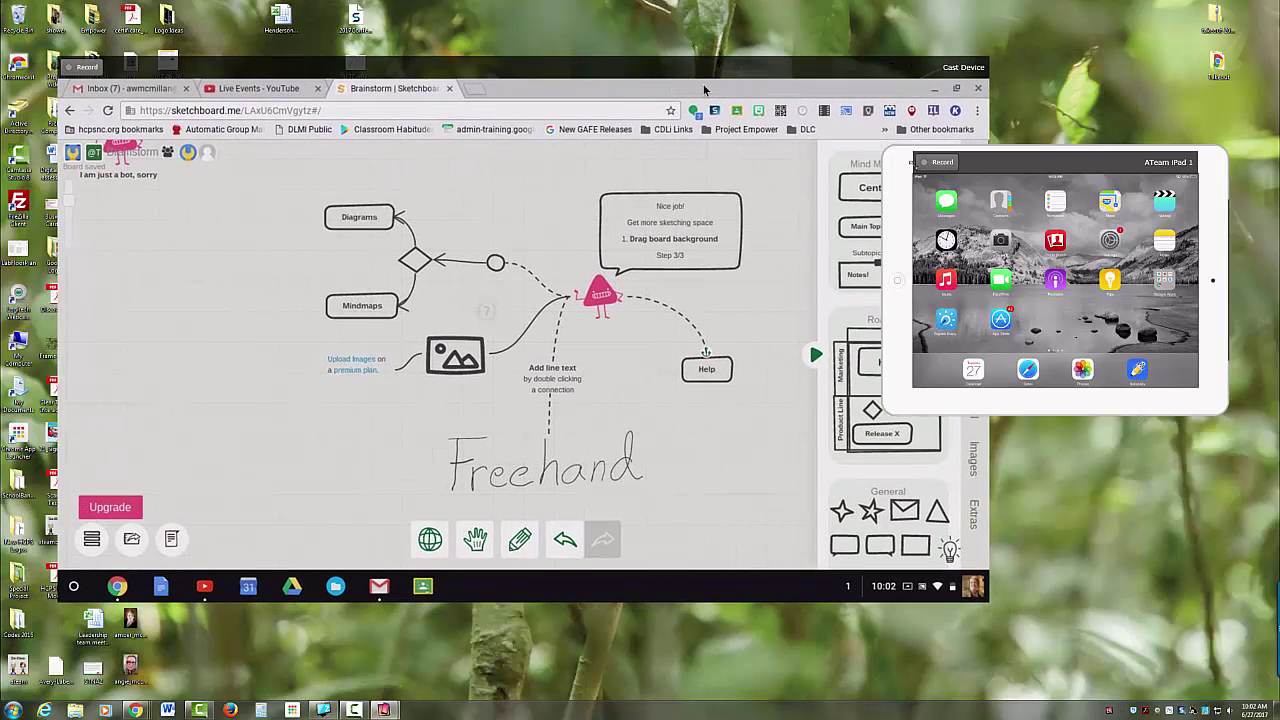
left_click_drag(1210, 214, 1216, 261)
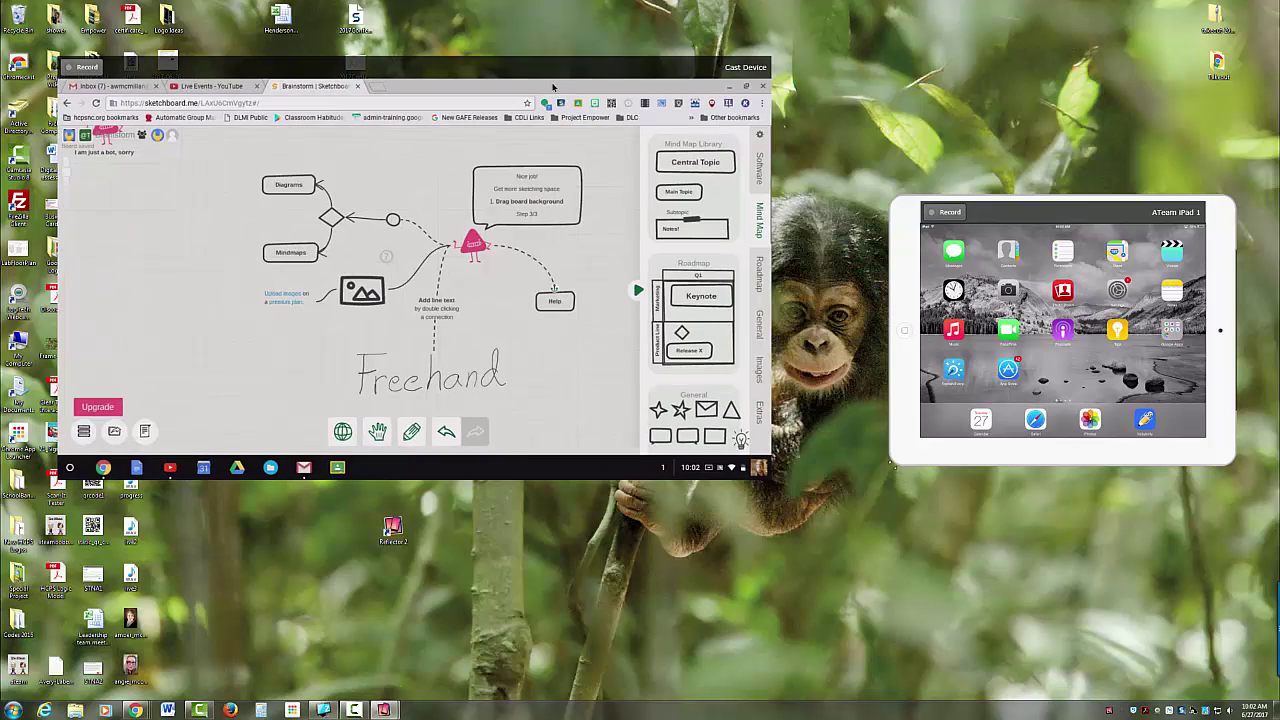
left_click_drag(670, 75, 759, 85)
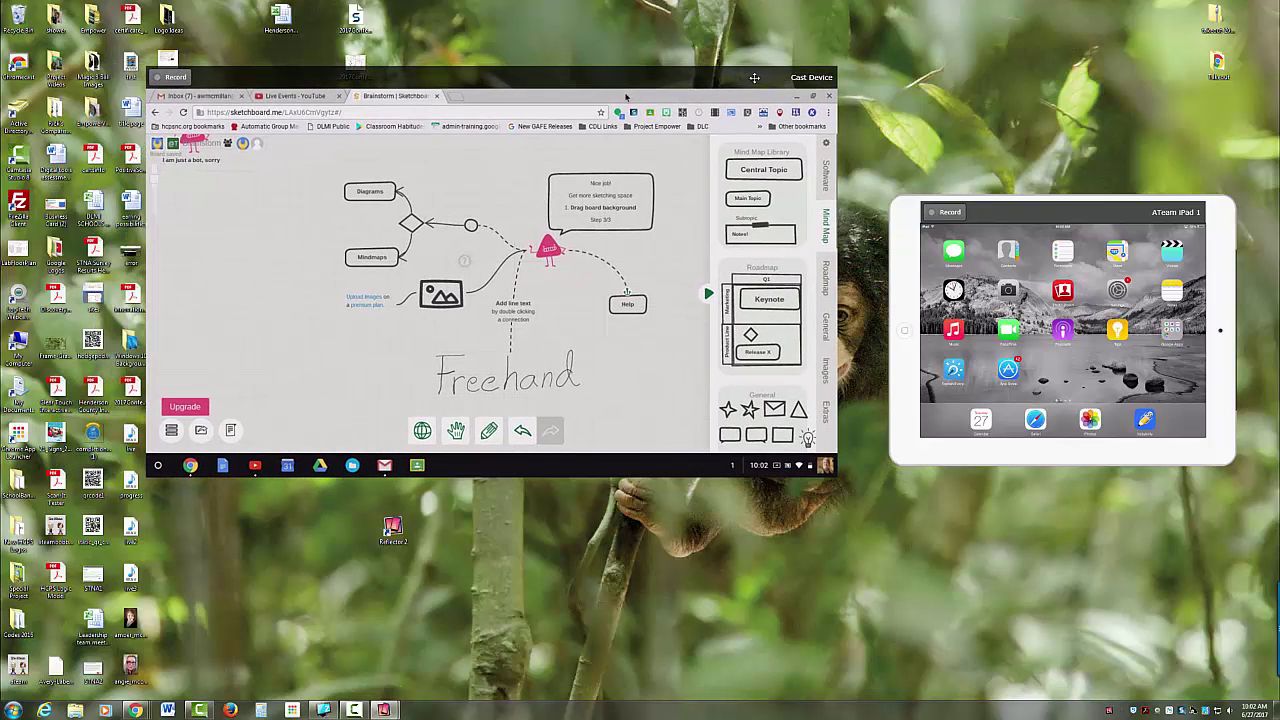
- Review the display and connection options available for the ATeam iPad 1 mirror
right_click(1227, 338)
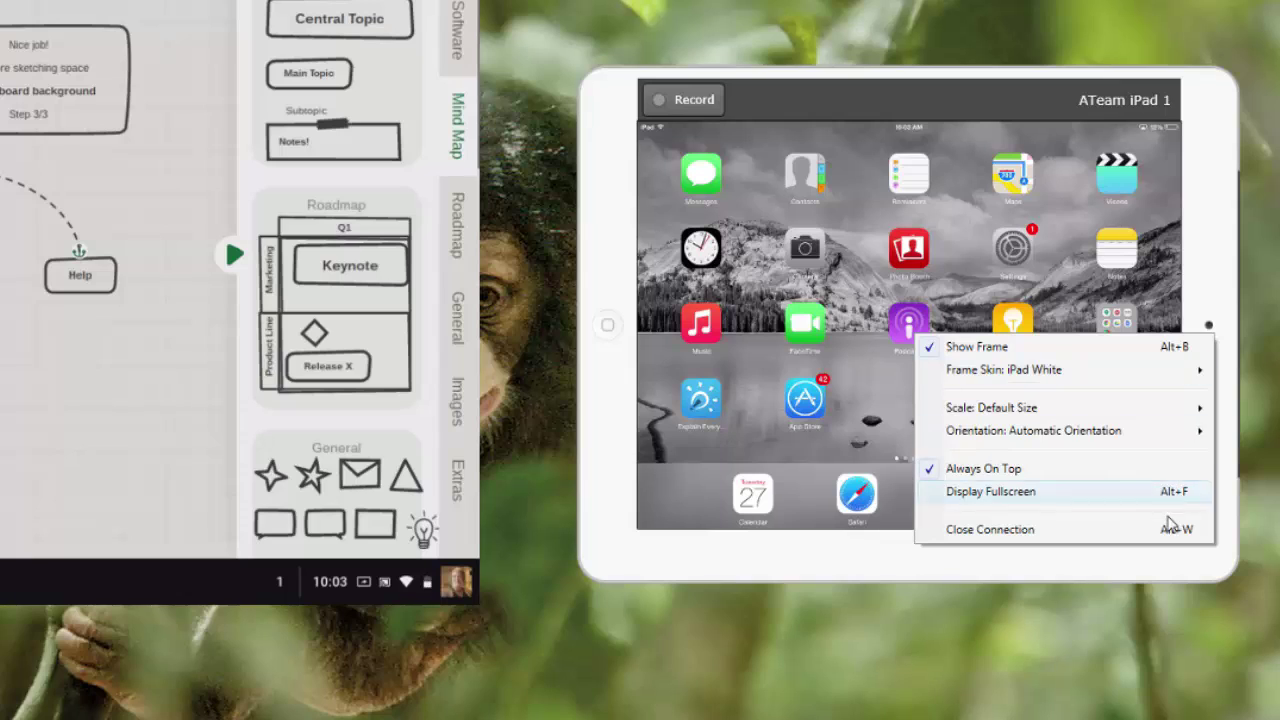
left_click(1017, 541)
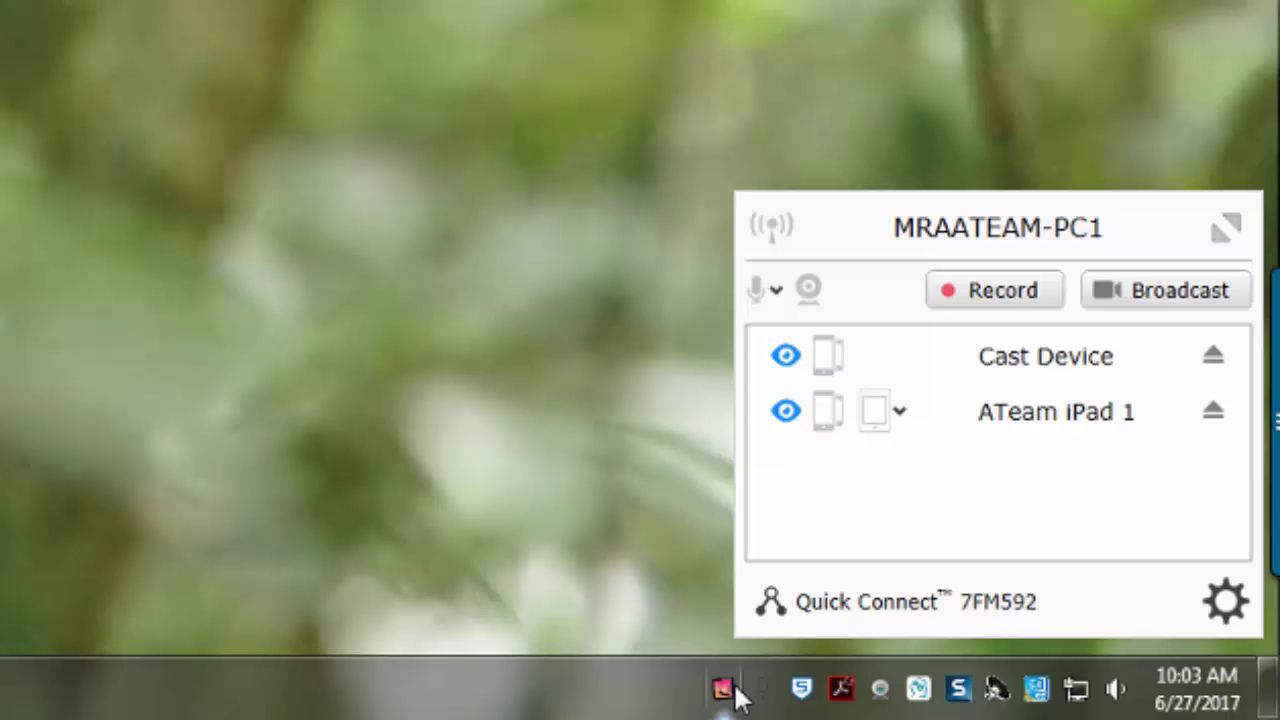
- Open Reflector's list of connected devices and examine the eject control for ATeam iPad 1
left_click(731, 690)
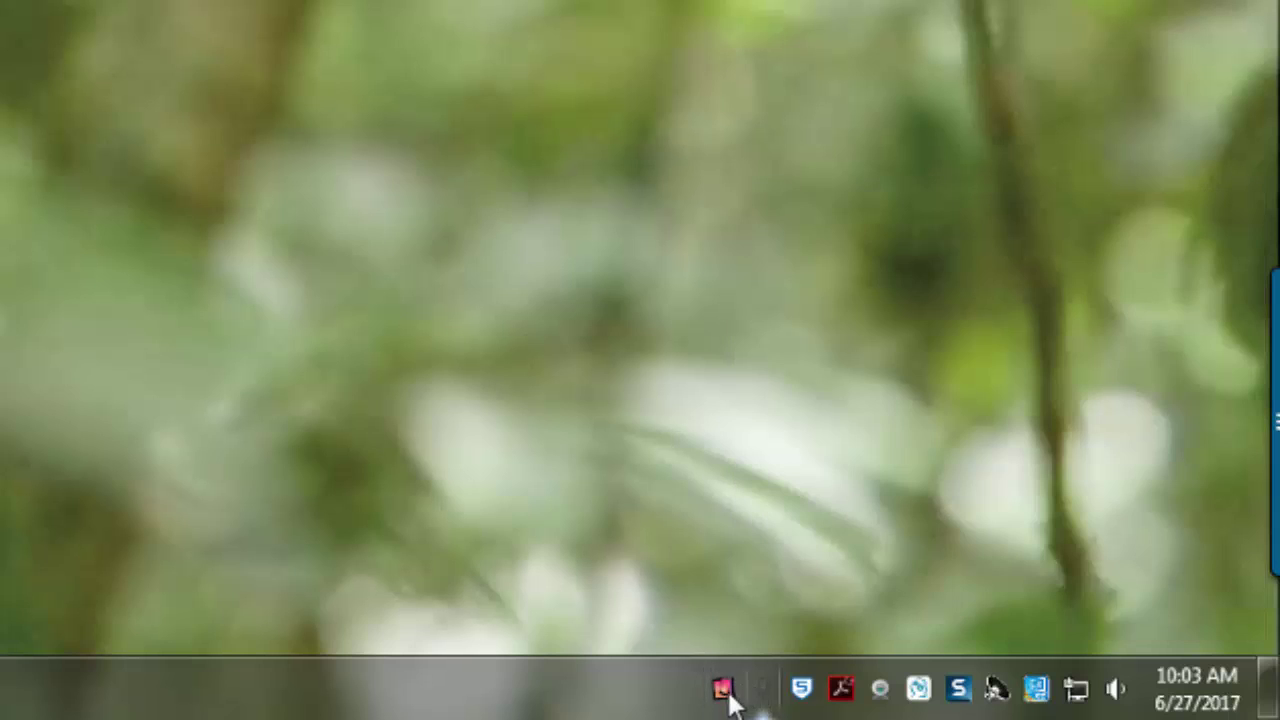
left_click(722, 689)
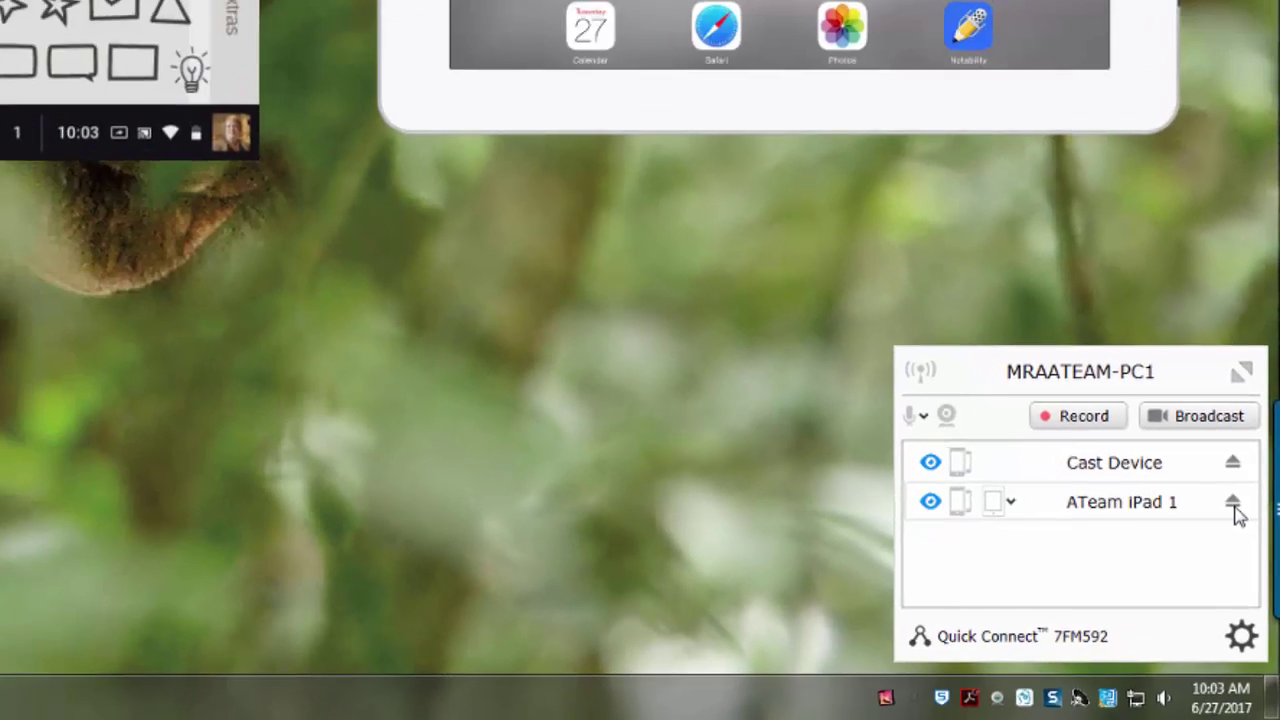
left_click(1214, 414)
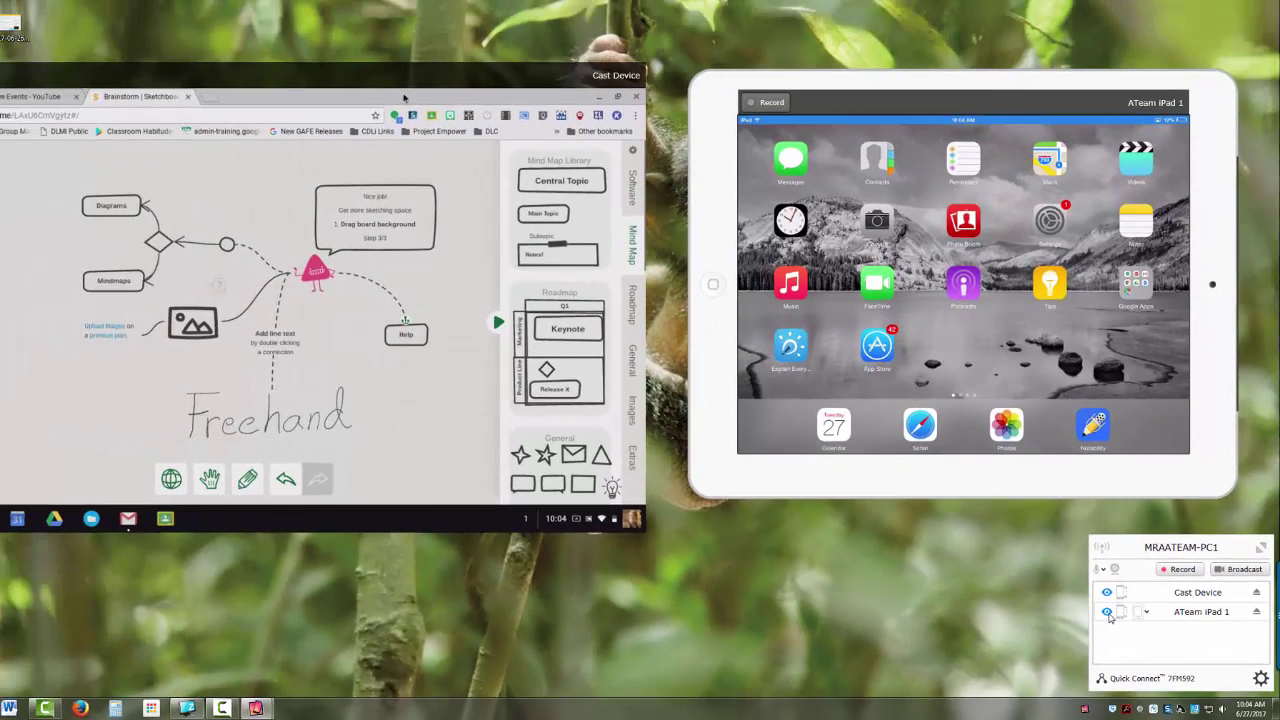
- Hide and reshow the ATeam iPad 1 and Cast Device mirrors one at a time from the device list
left_click(1107, 613)
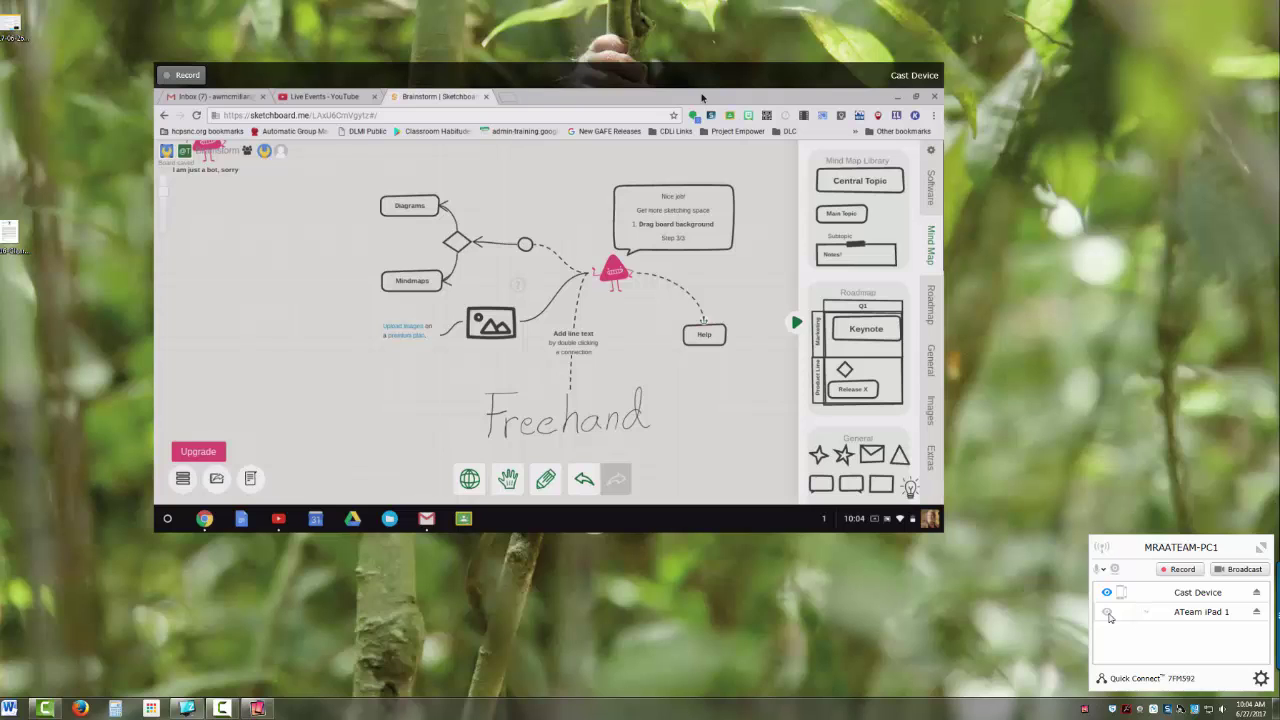
left_click(1107, 613)
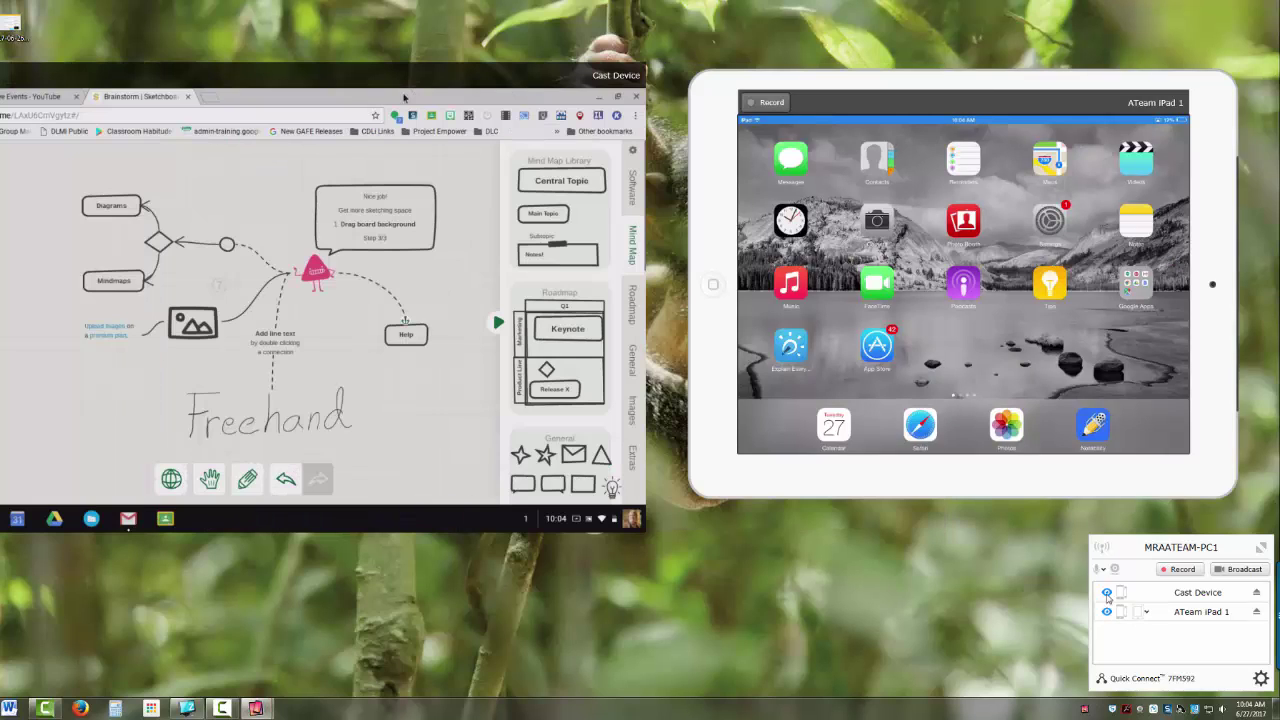
left_click(1107, 593)
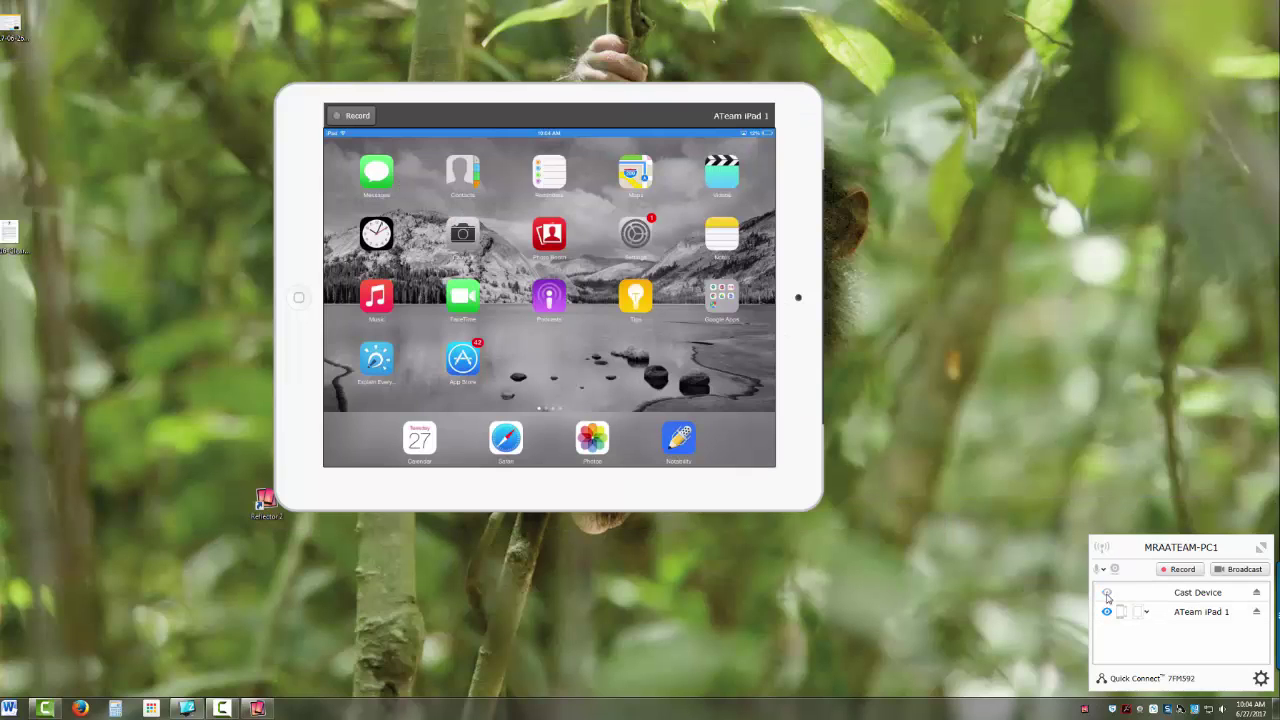
left_click(1107, 593)
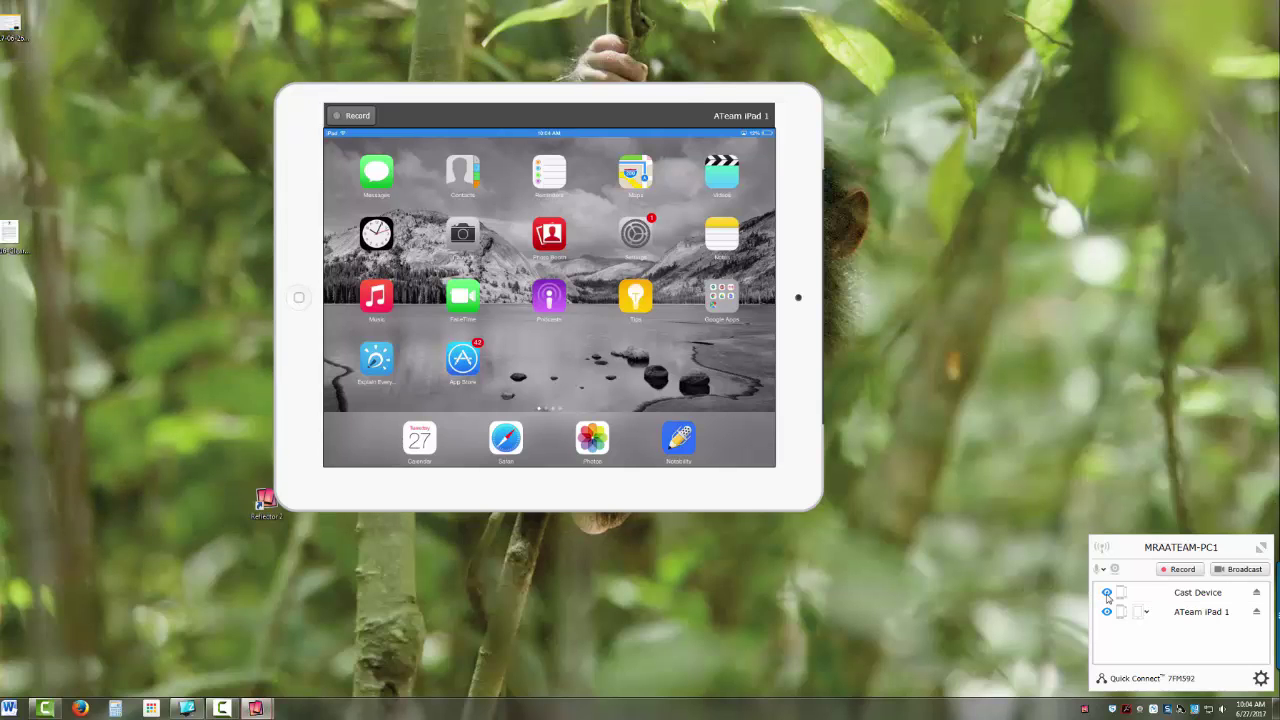
left_click(1107, 613)
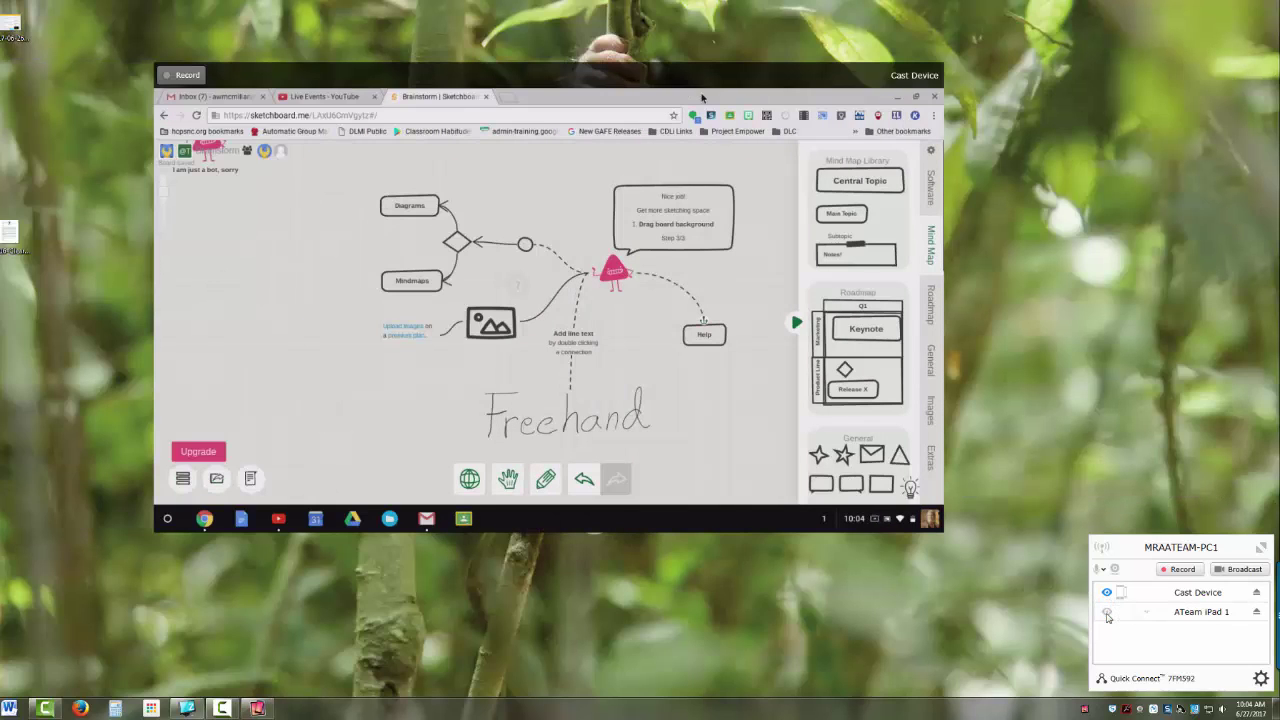
left_click(1107, 613)
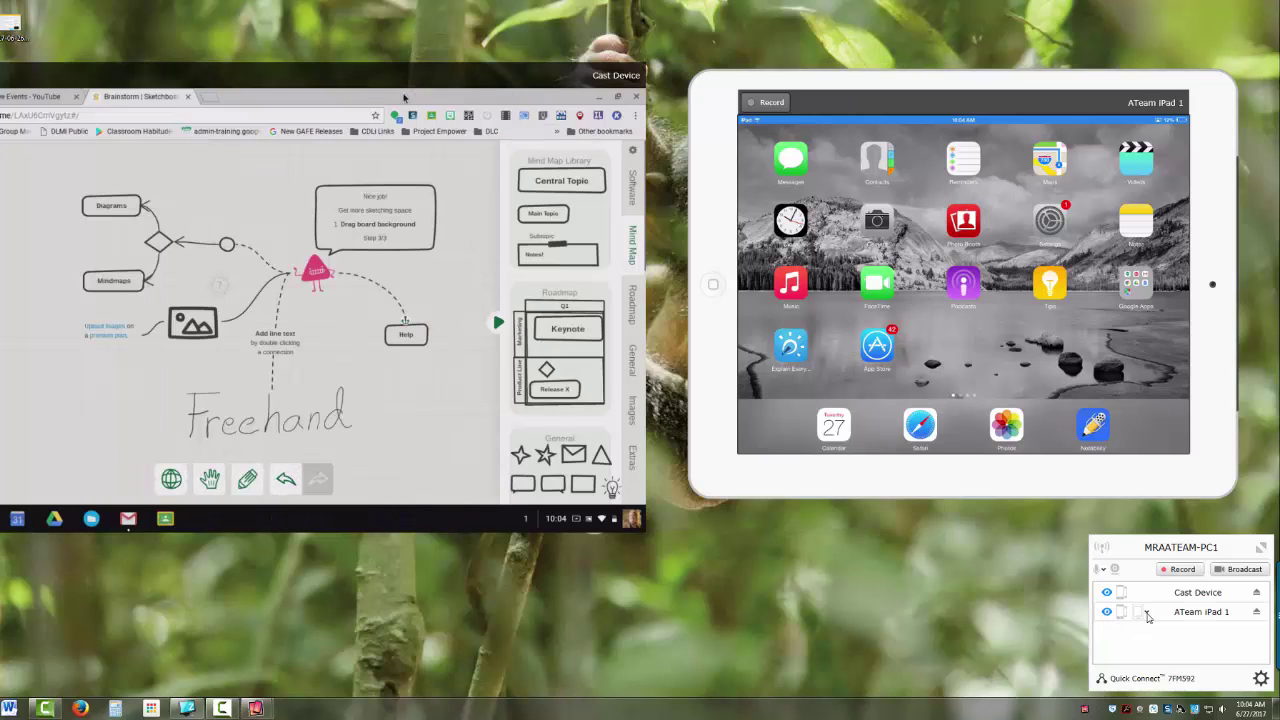
- Check the frame choices for ATeam iPad 1 and dismiss the device list
left_click(1147, 613)
left_click(1143, 587)
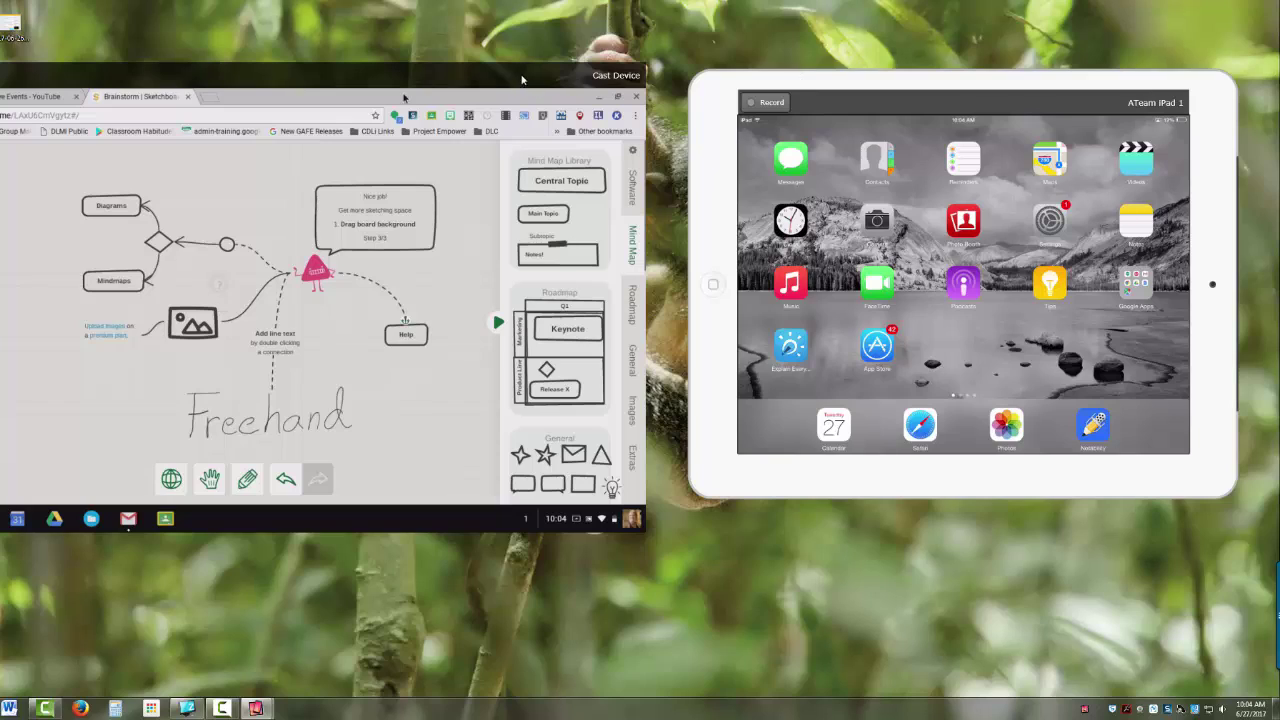
- Move the Cast Device window clear of the iPad mirror and start recording its screen
left_click_drag(569, 75, 587, 77)
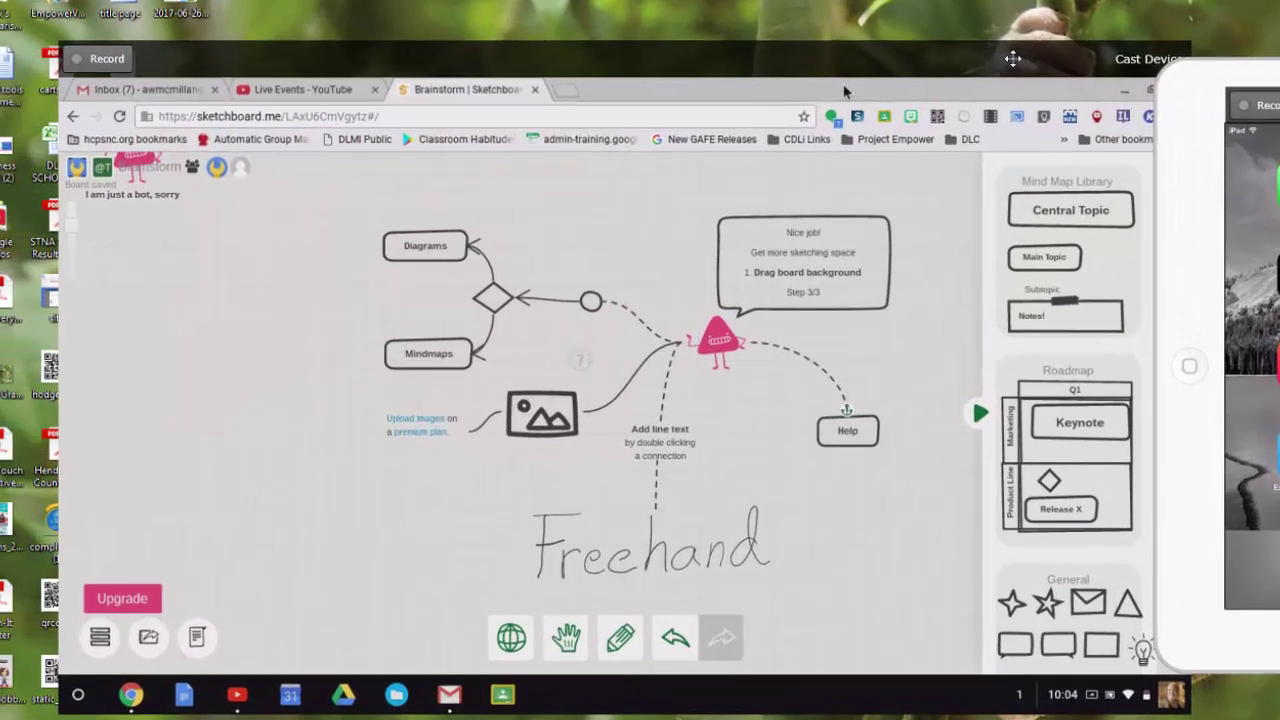
left_click_drag(1012, 59, 958, 52)
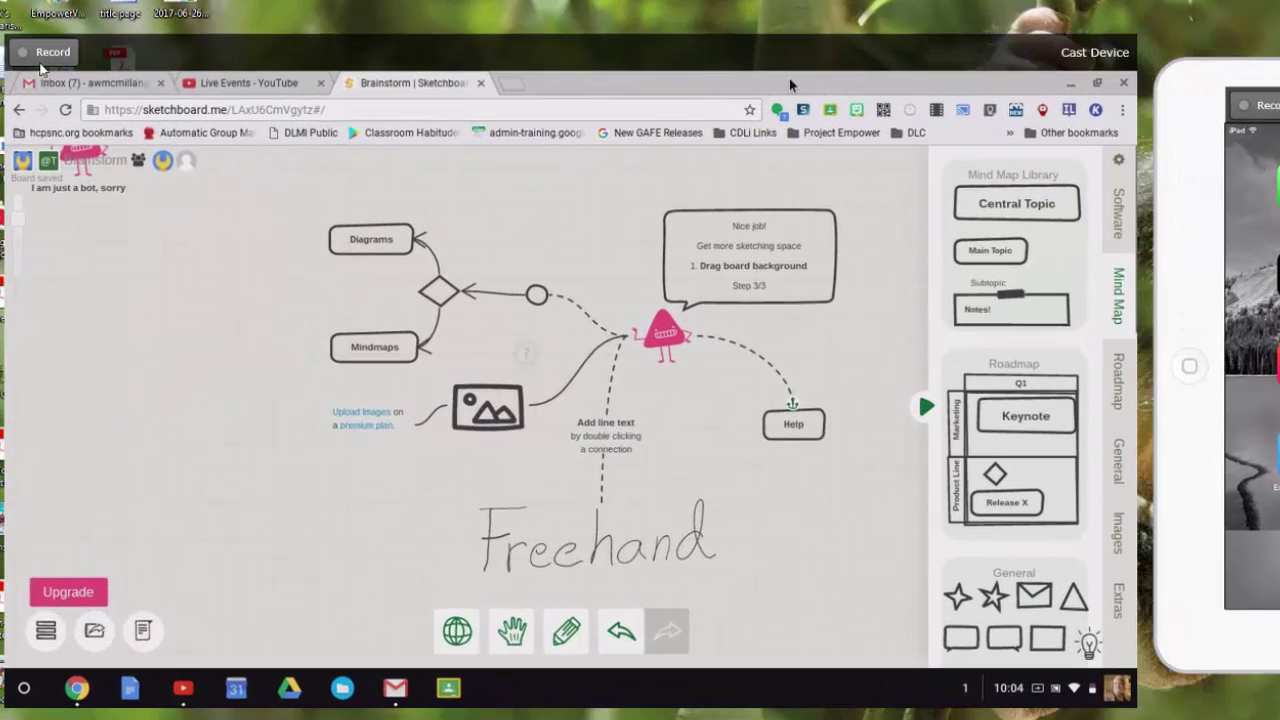
left_click(33, 57)
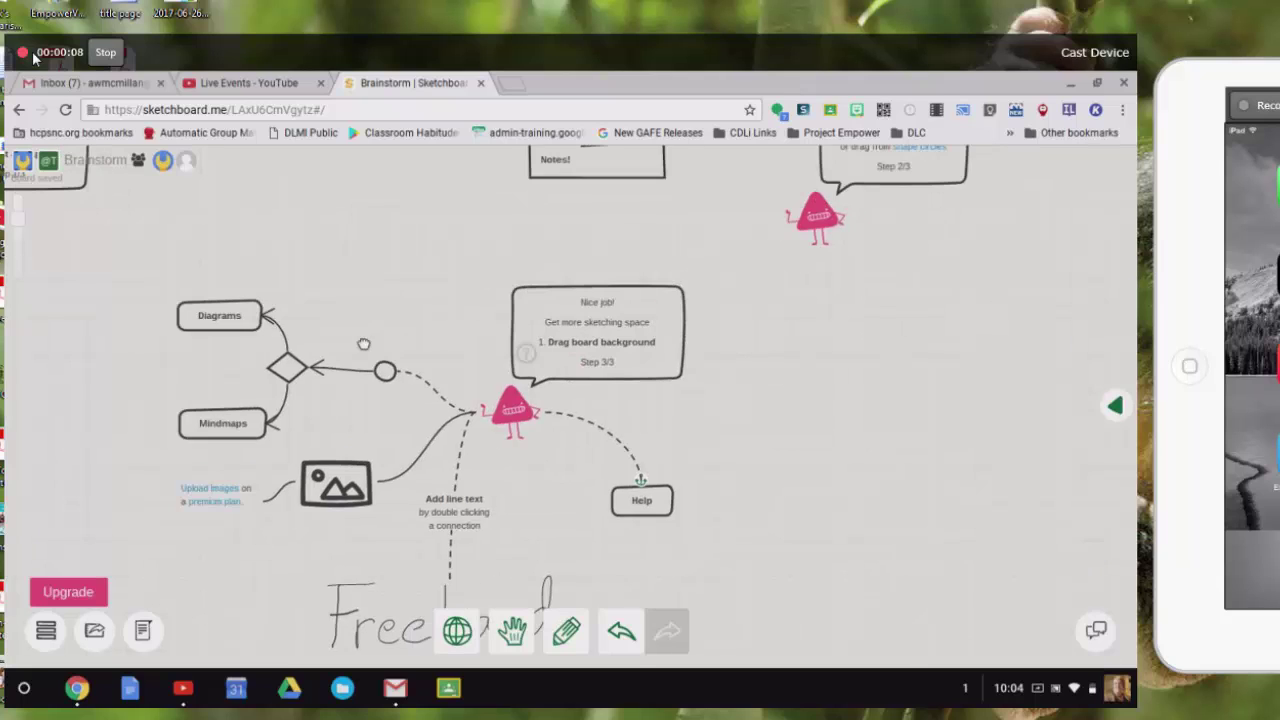
- Pan the Brainstorm board around on the mirrored device to capture movement in the running recording
left_click_drag(754, 313, 834, 238)
mouse_move(148, 410)
left_mouse_down()
mouse_move(306, 346)
mouse_move(369, 288)
left_mouse_up()
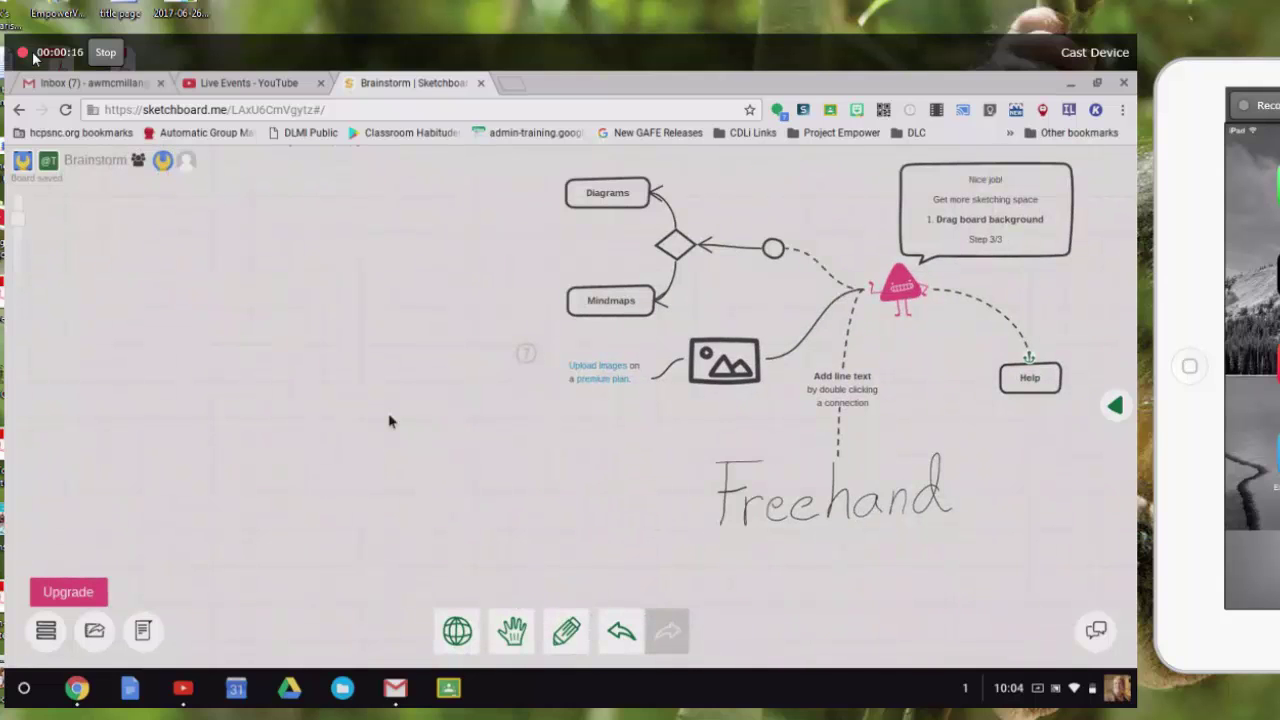
left_click_drag(390, 421, 157, 443)
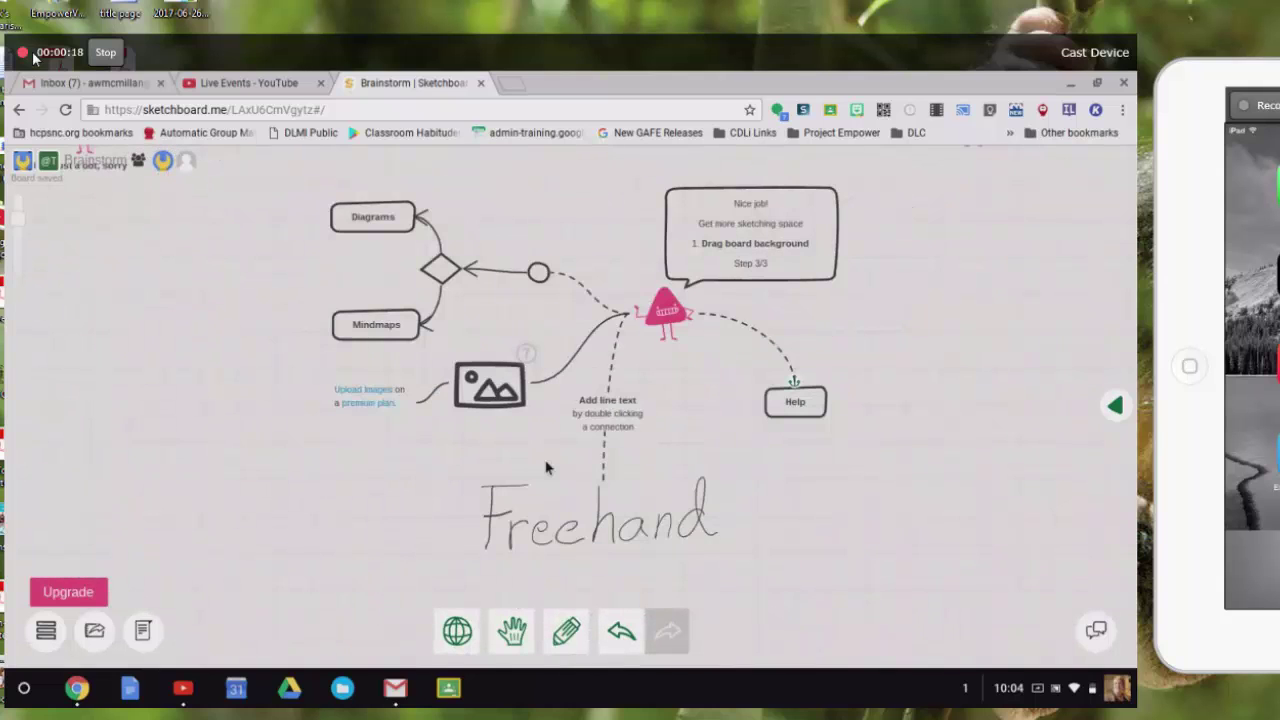
- Pan the Brainstorm board and sketch two freehand loops around the Diagrams and Mindmaps boxes while the mirrored screen records
left_click_drag(938, 392, 923, 455)
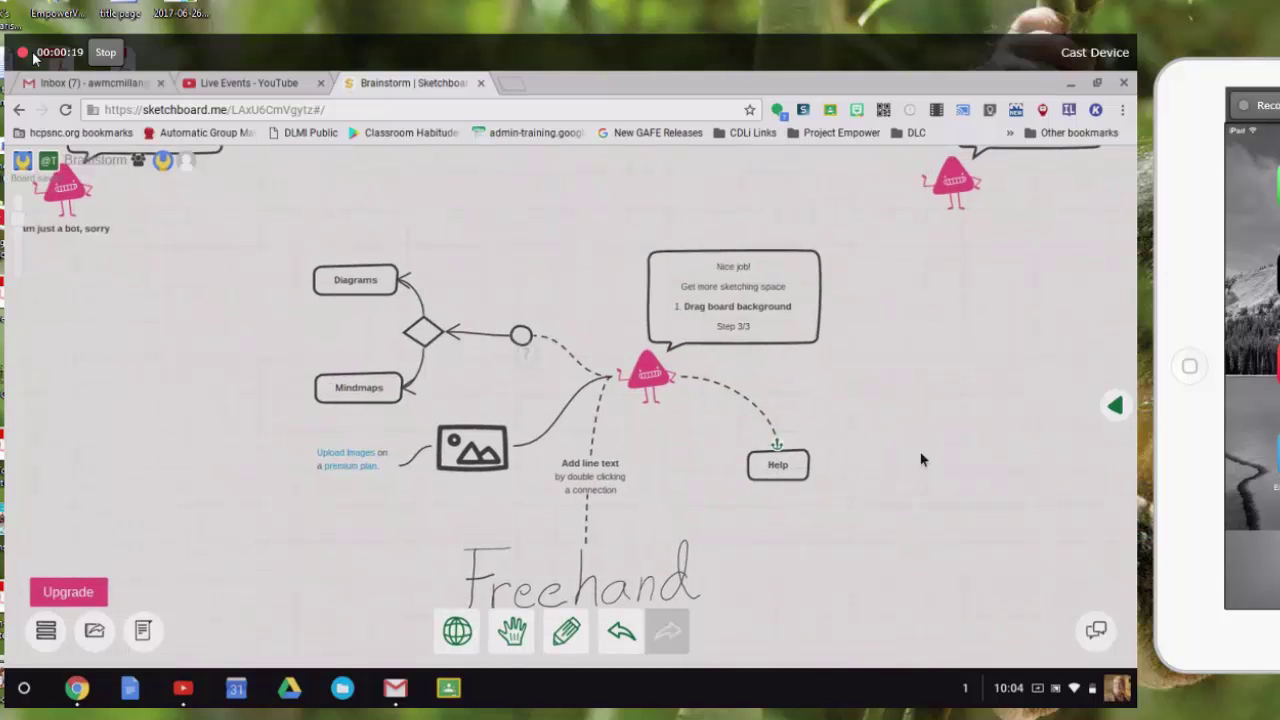
left_click(568, 632)
mouse_move(398, 198)
left_mouse_down()
mouse_move(414, 306)
mouse_move(412, 204)
left_mouse_up()
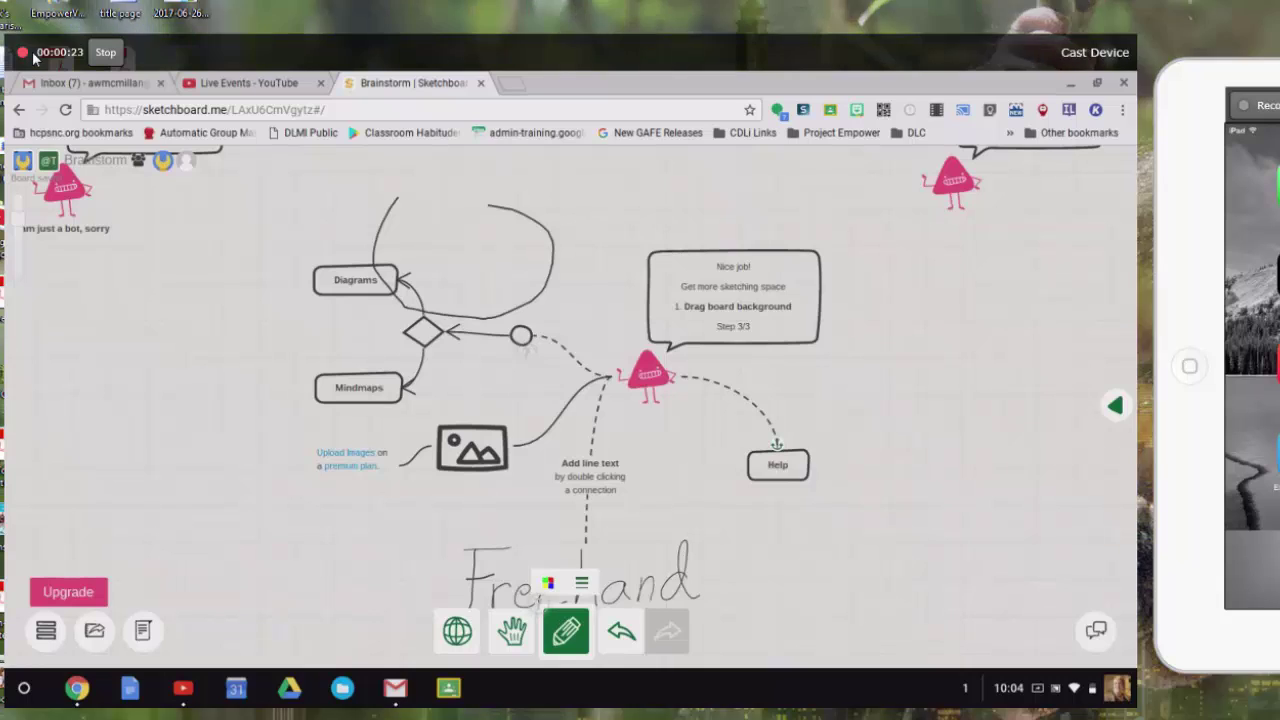
mouse_move(302, 358)
left_mouse_down()
mouse_move(250, 470)
mouse_move(405, 340)
left_mouse_up()
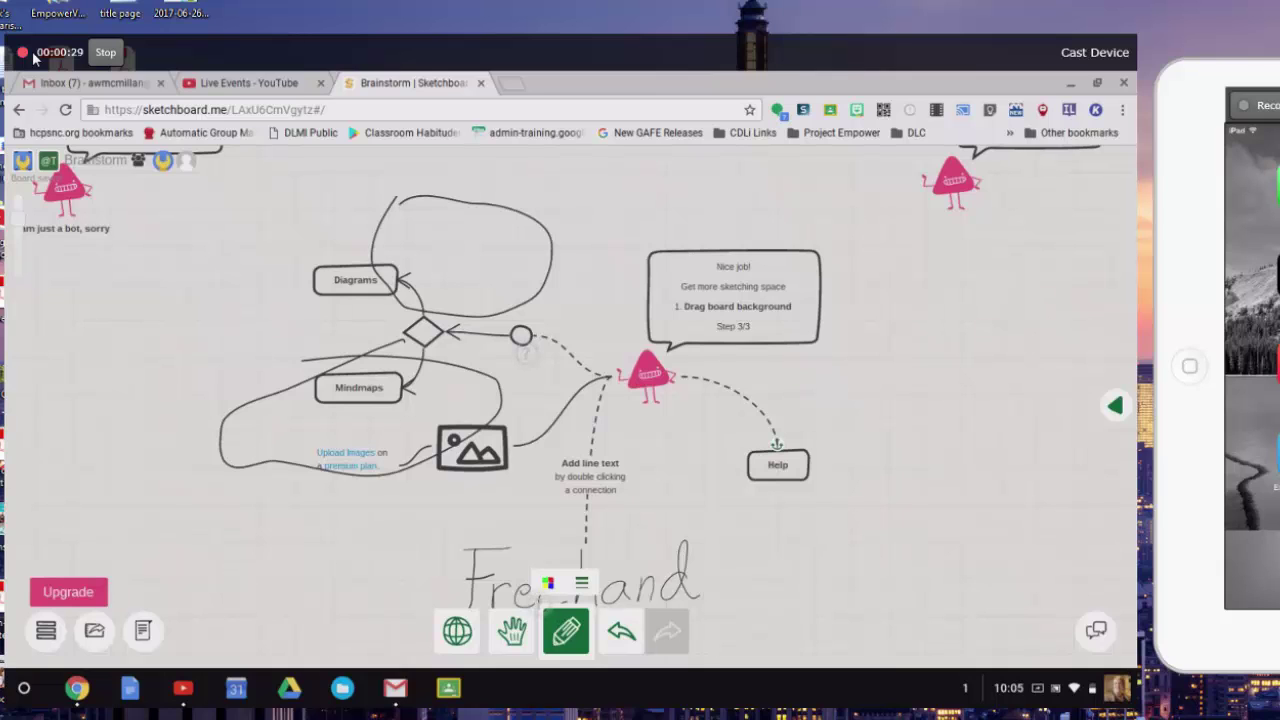
- Stop the Cast Device recording and save it as an MP4 named with the owner's first name followed by "sChromebook"
left_click(106, 54)
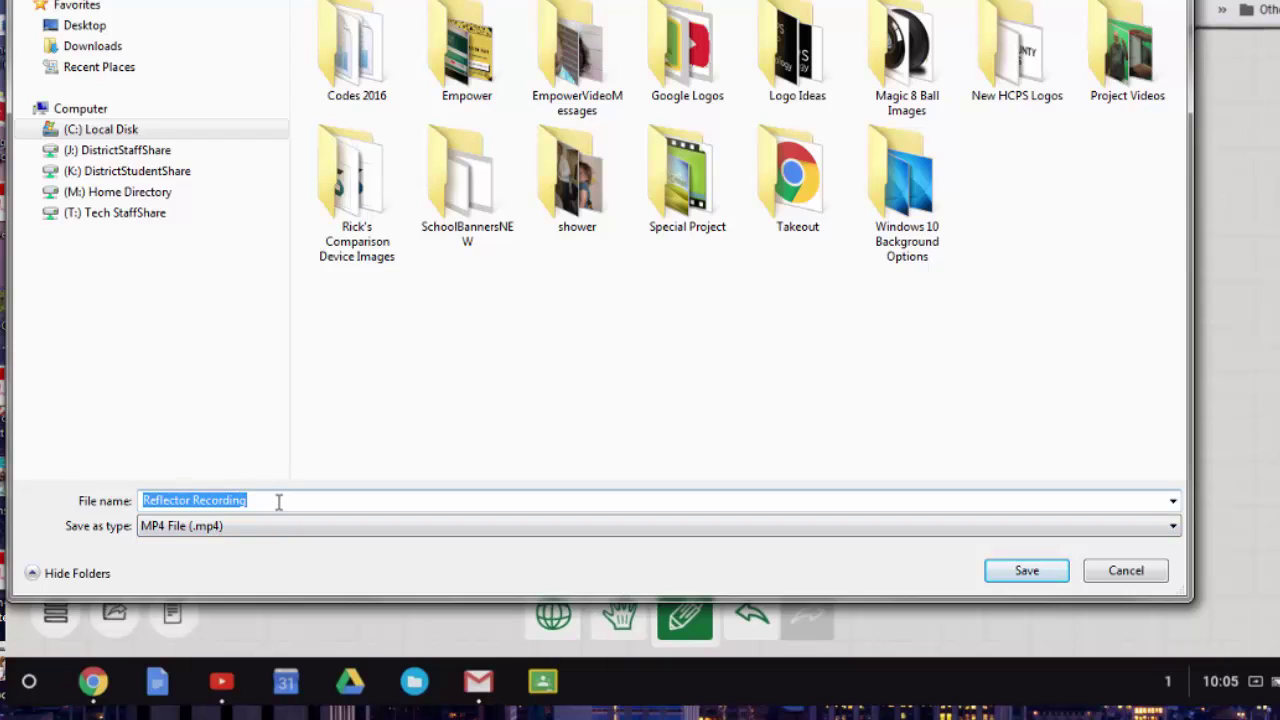
type("Amber")
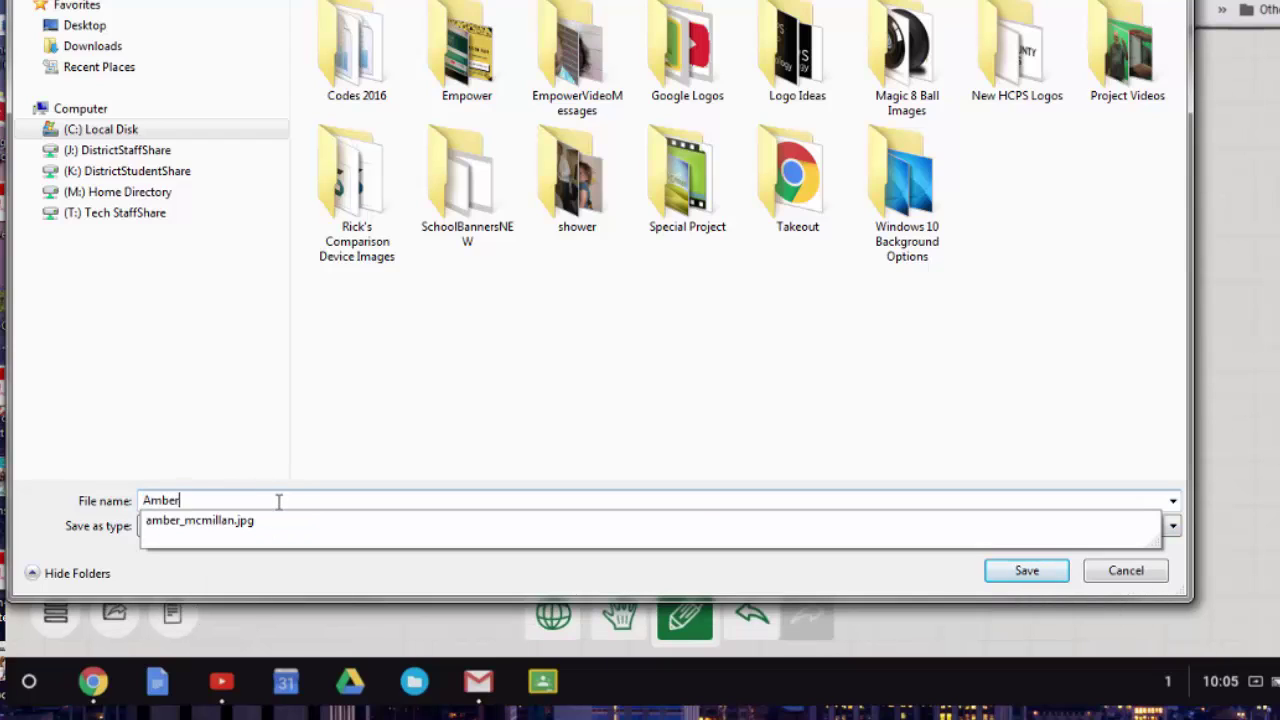
type("sChromebook")
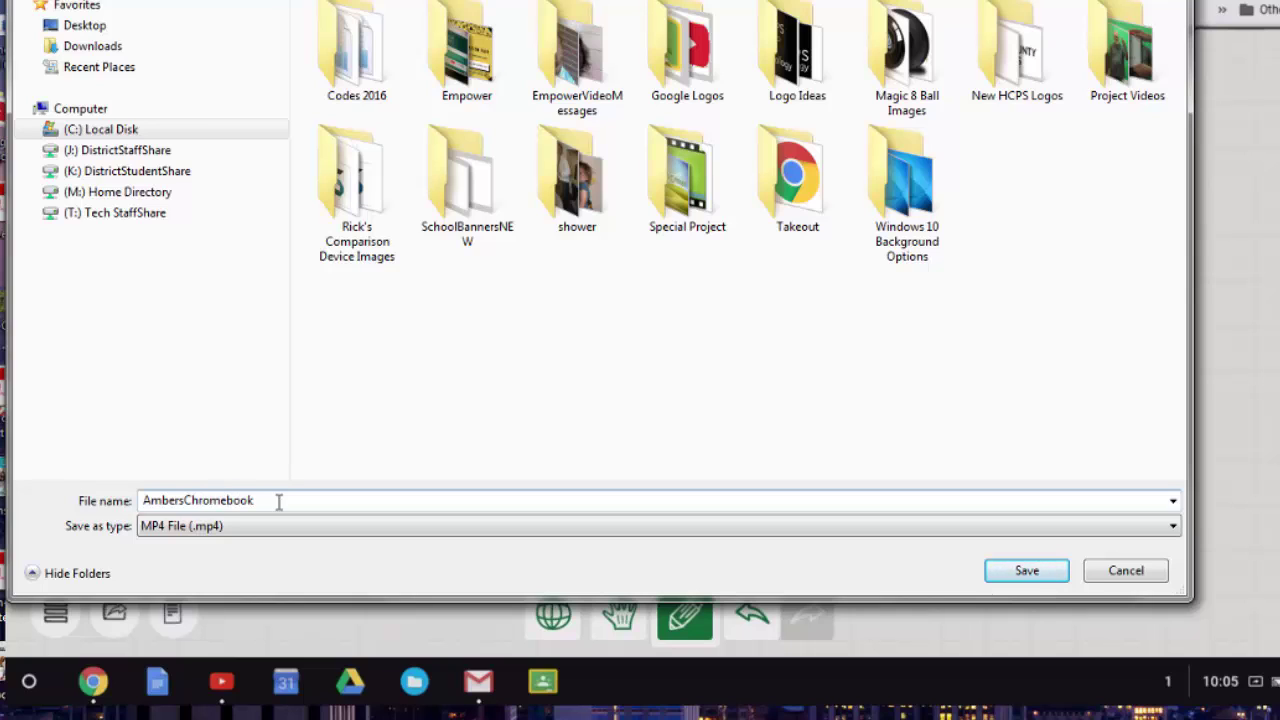
left_click(1036, 574)
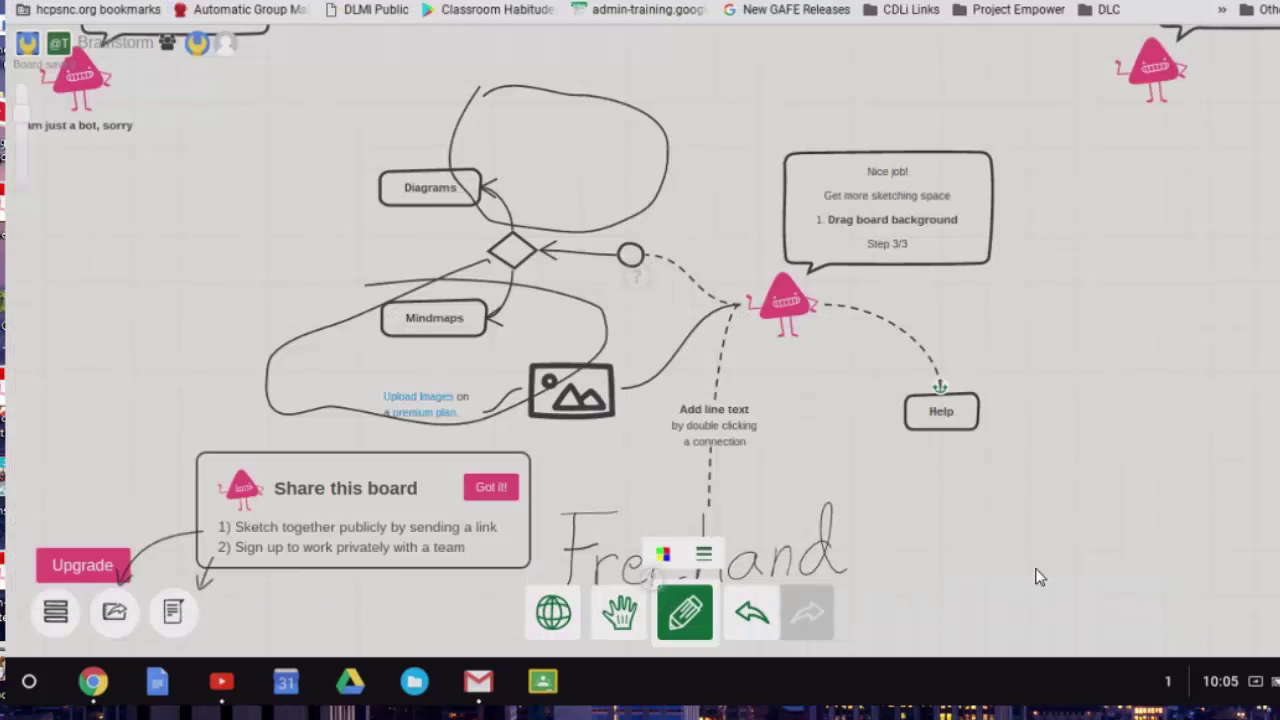
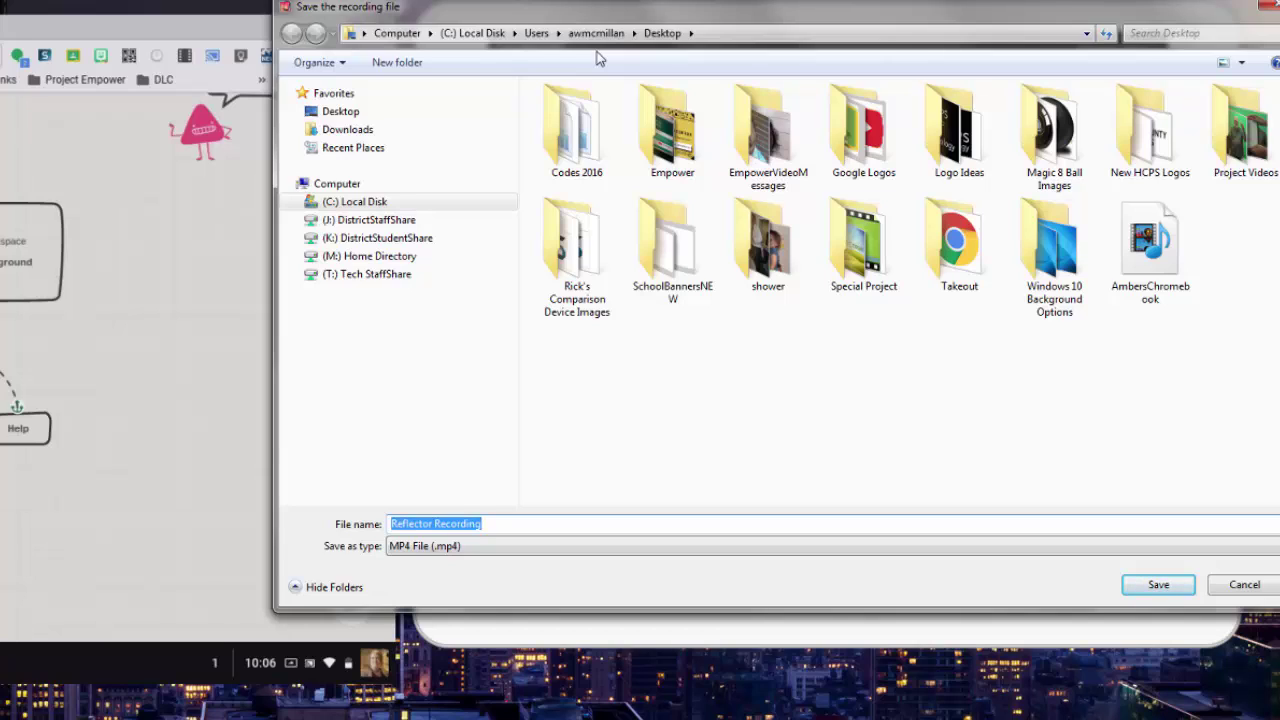
- Save the iPad recording to the Desktop as an MP4 named "Reflector Recordingpad"
left_click(494, 524)
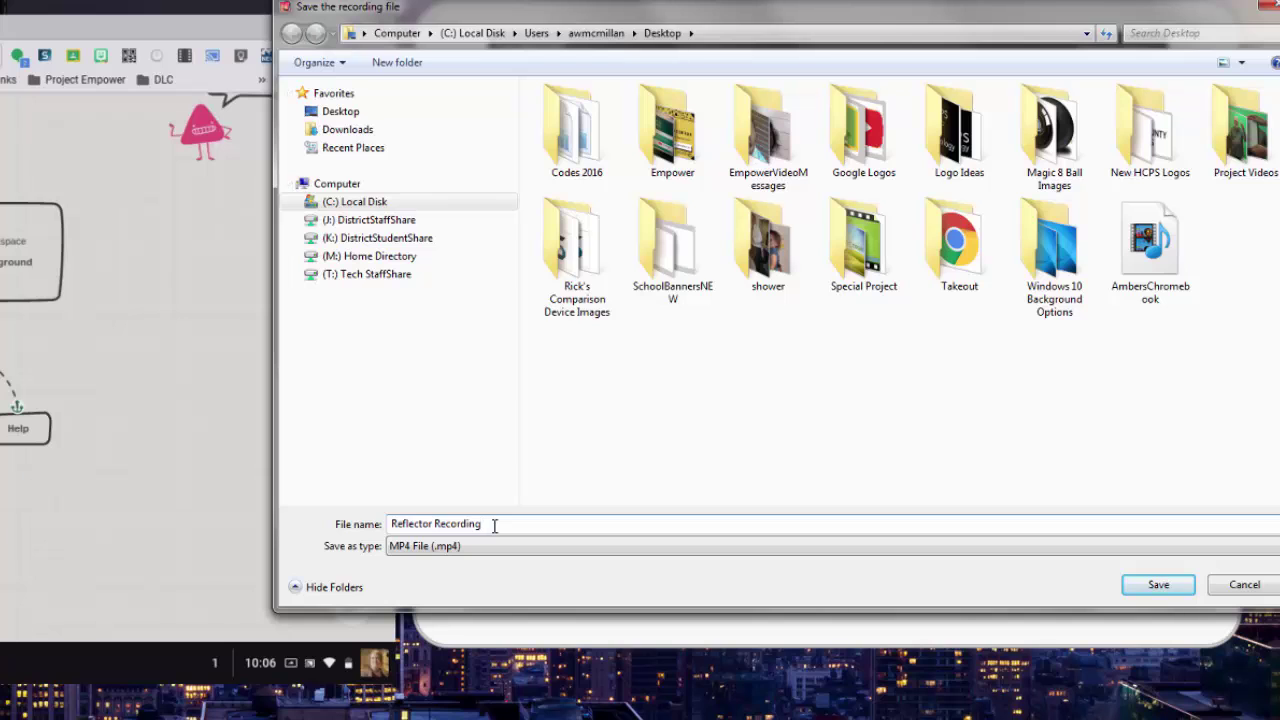
type("pad")
left_click(1160, 586)
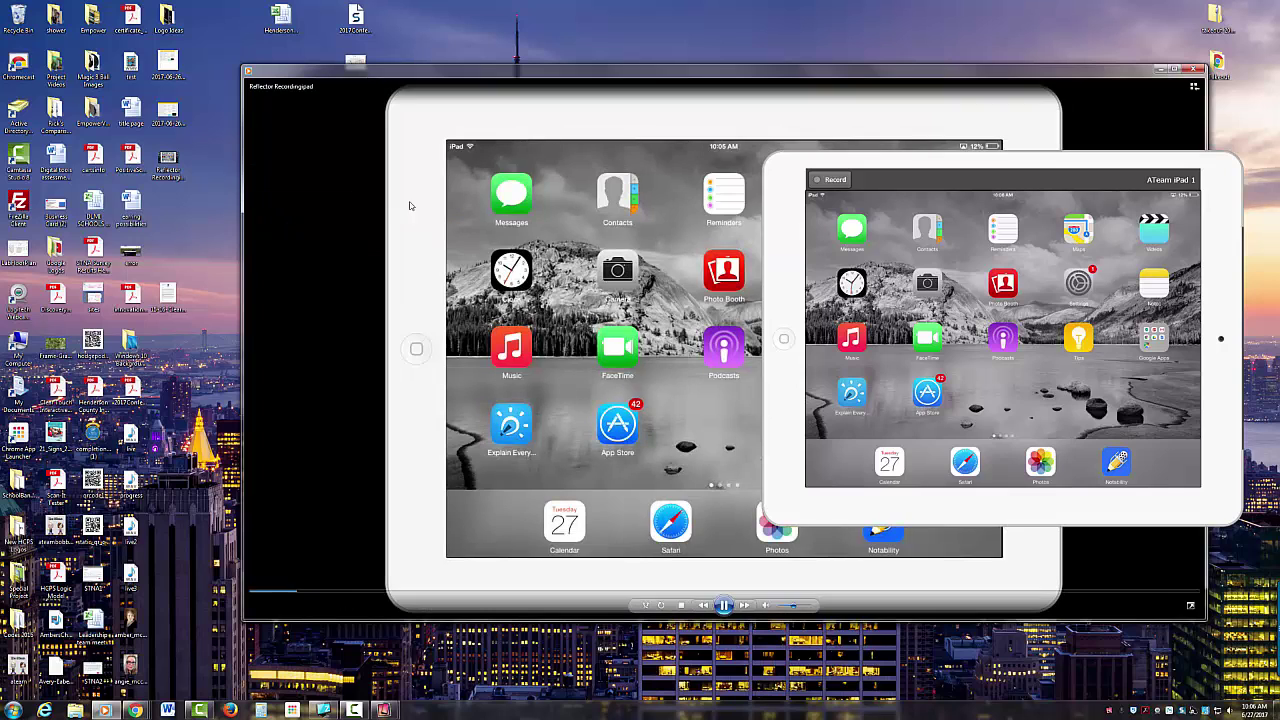
- Move the recording playback window aside and shift the Cast Device mirror clear of the iPad mirror
left_click_drag(731, 78, 582, 70)
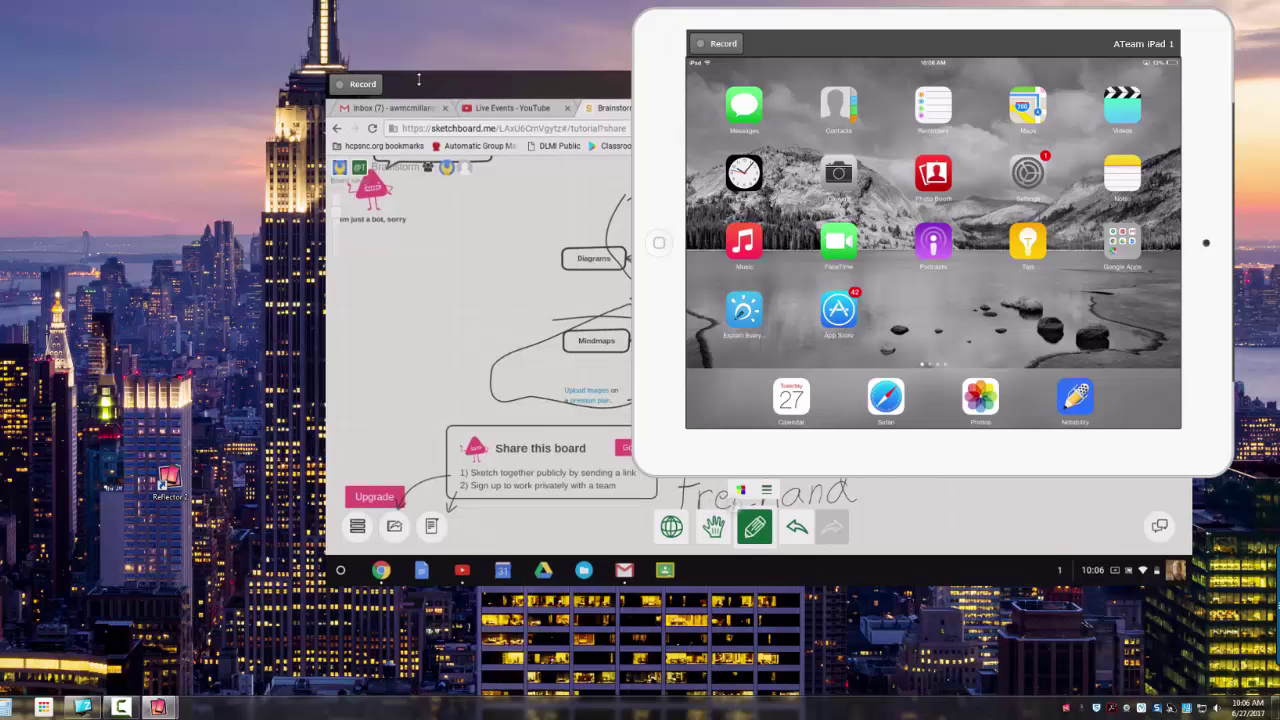
mouse_move(480, 90)
left_mouse_down()
mouse_move(367, 23)
mouse_move(171, 0)
mouse_move(0, 0)
left_mouse_up()
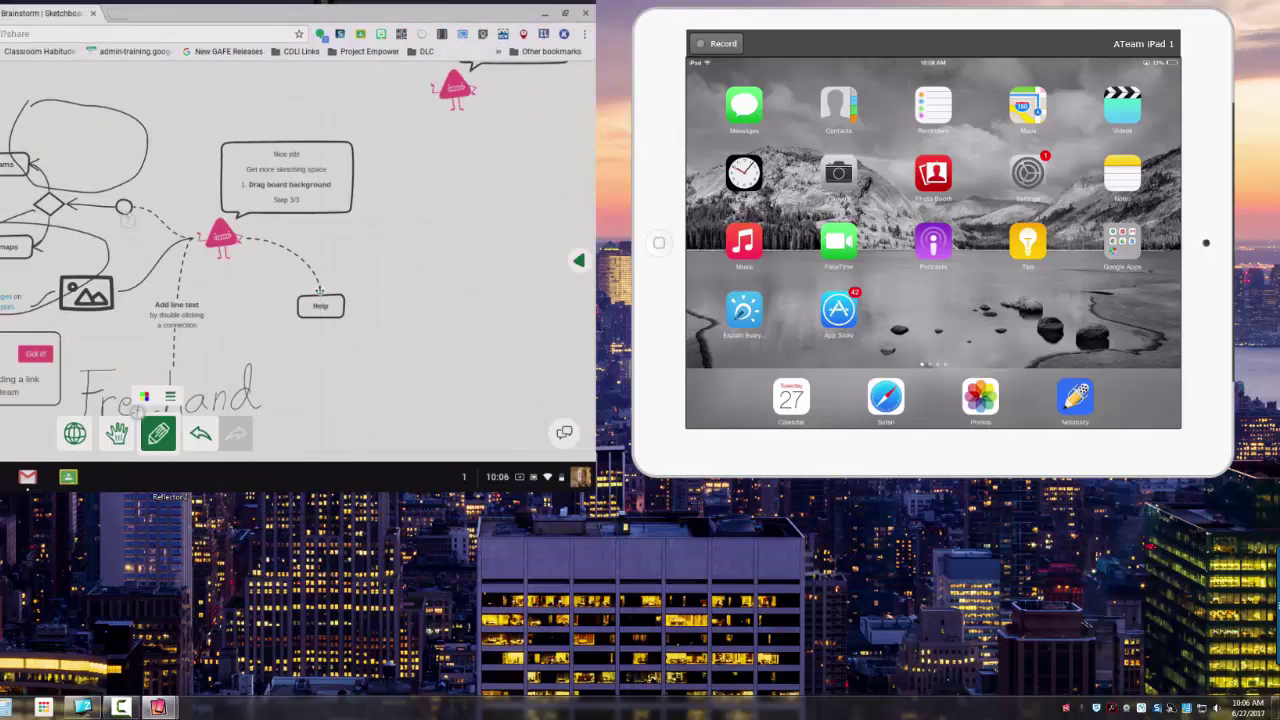
- Look over the YouTube live stream setup form and cancel the setup
left_click(1066, 709)
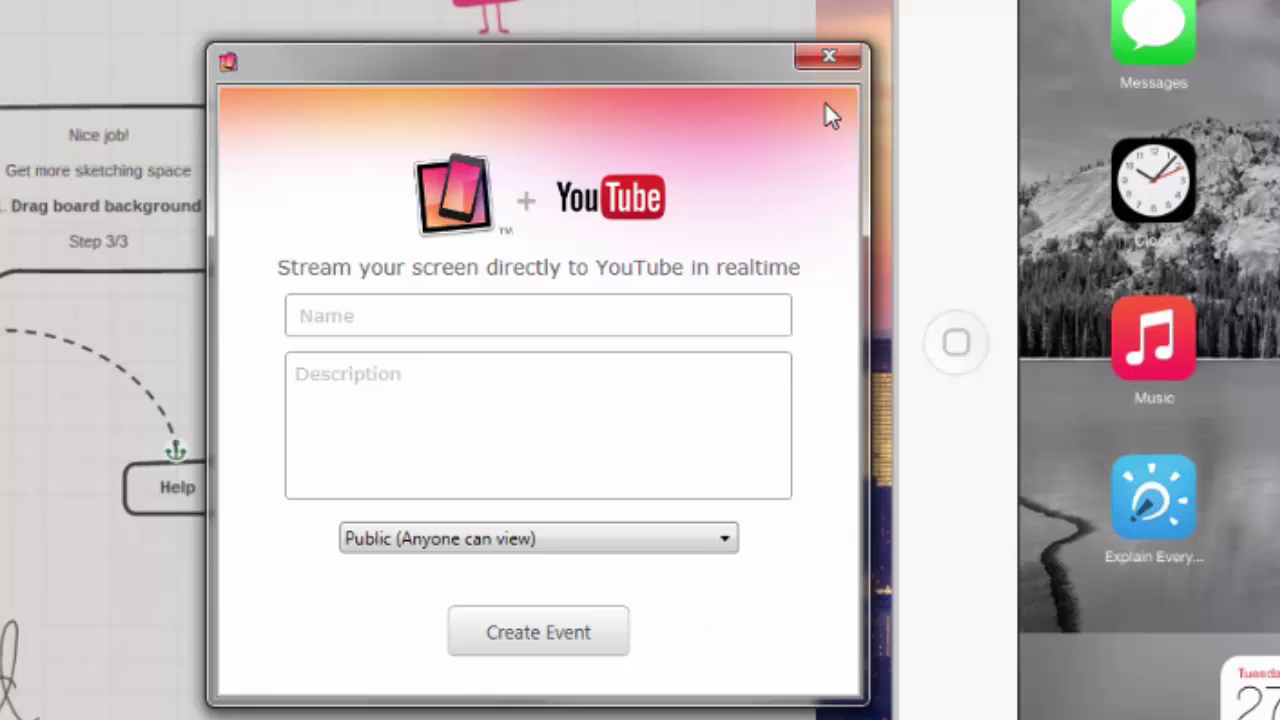
left_click(829, 60)
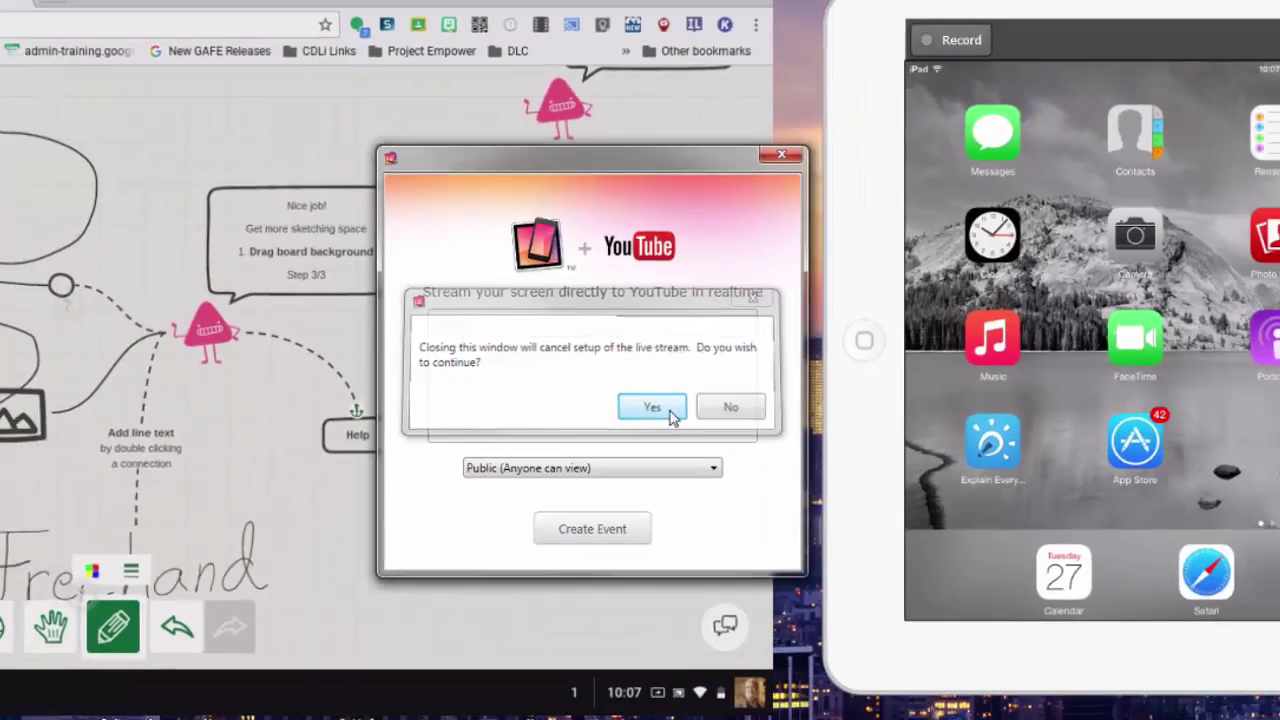
left_click(658, 451)
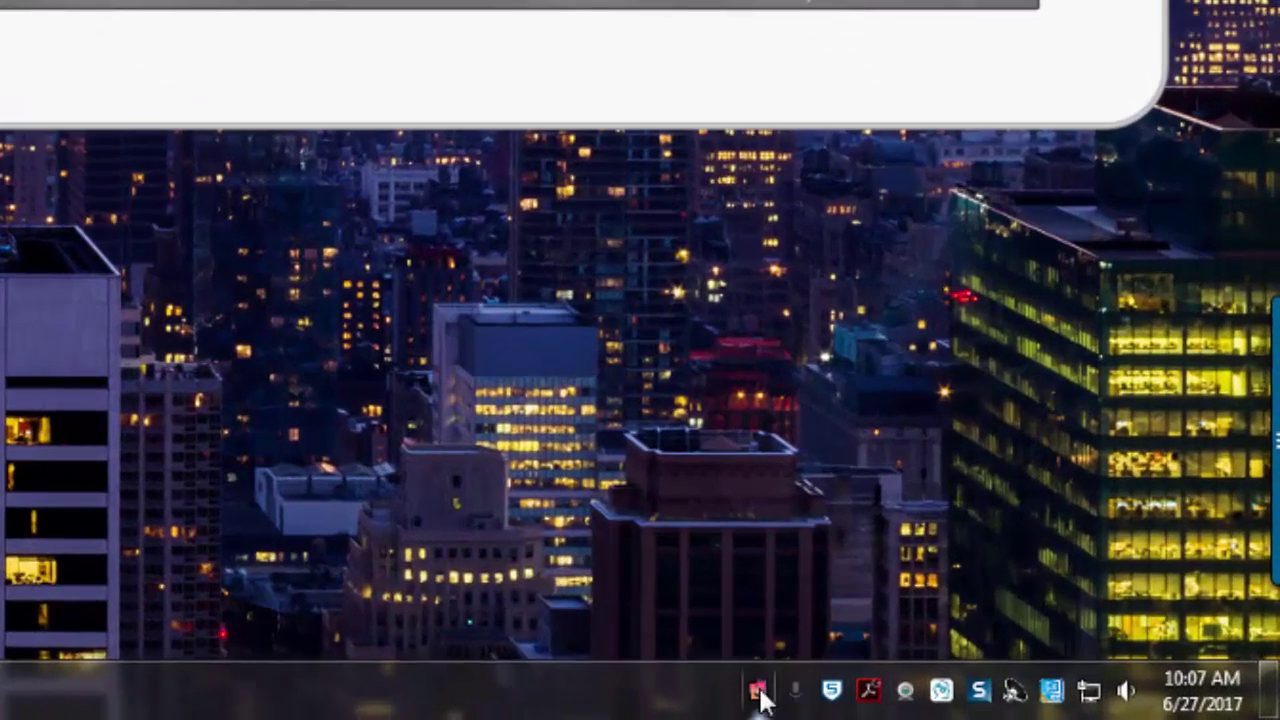
- Check the AirPlay Security choices in the connection preferences and set On Connection to Prompt to Approve
left_click(760, 693)
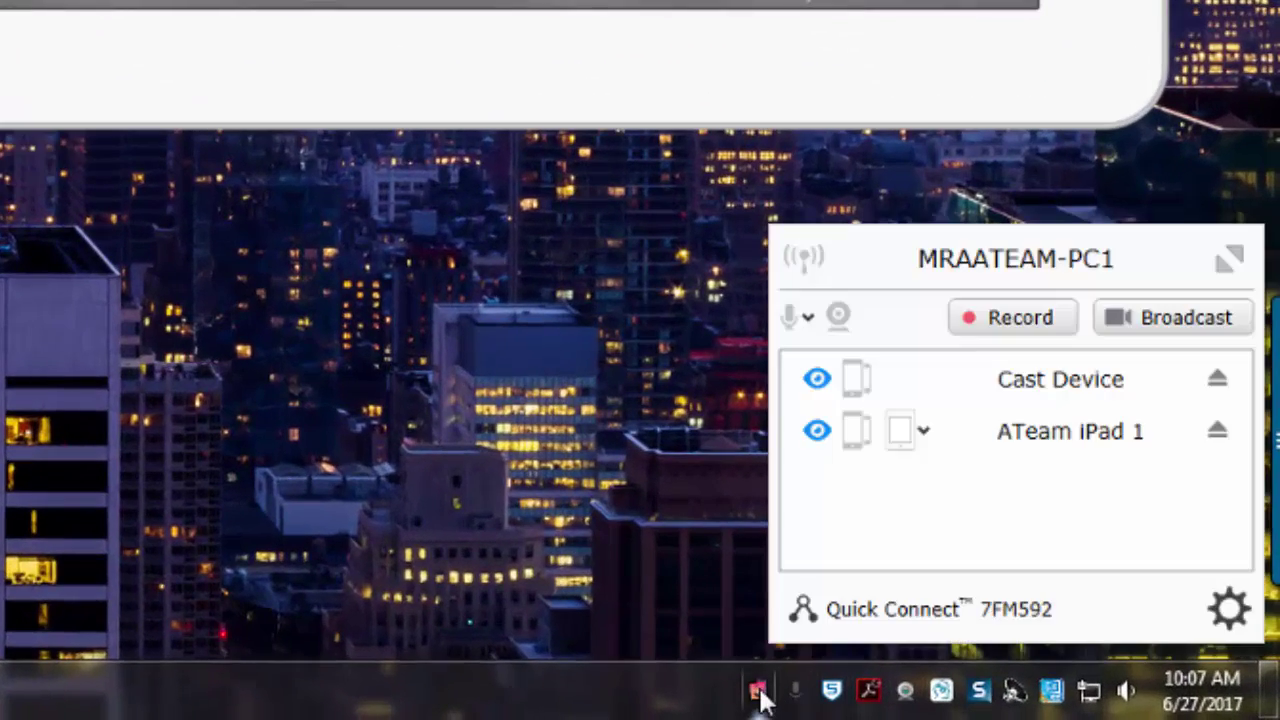
left_click(1229, 612)
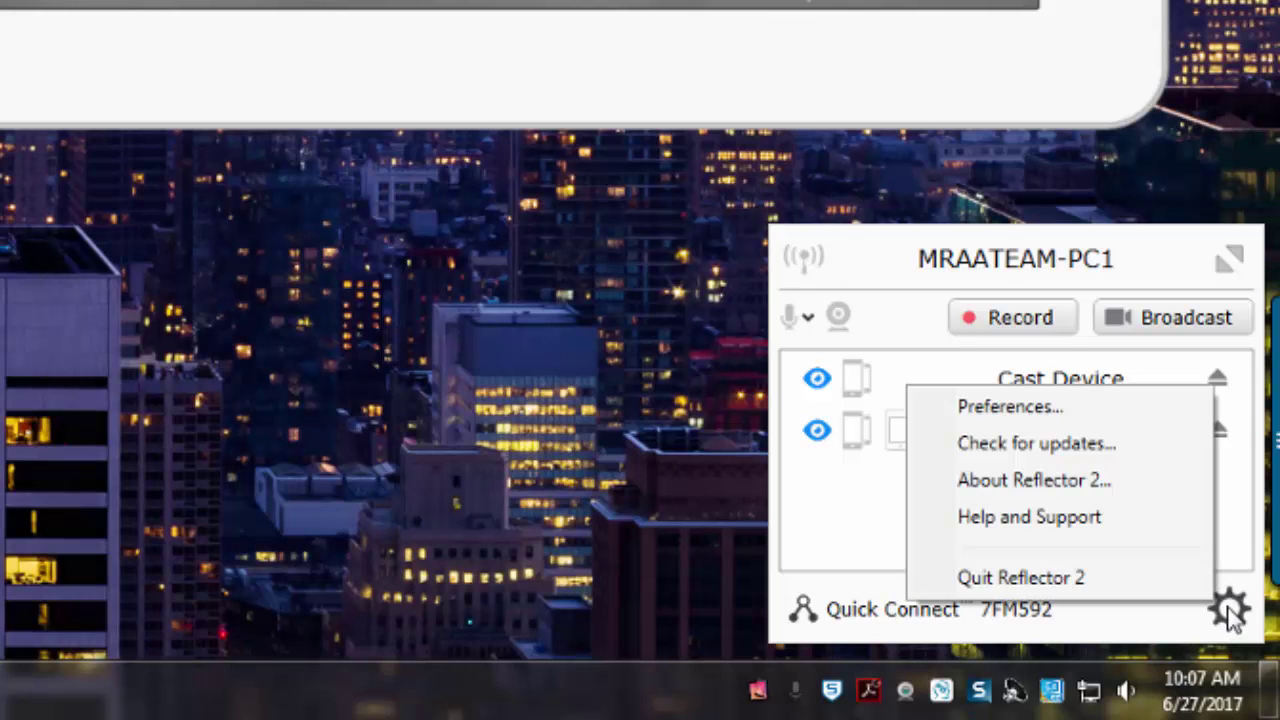
left_click(1061, 409)
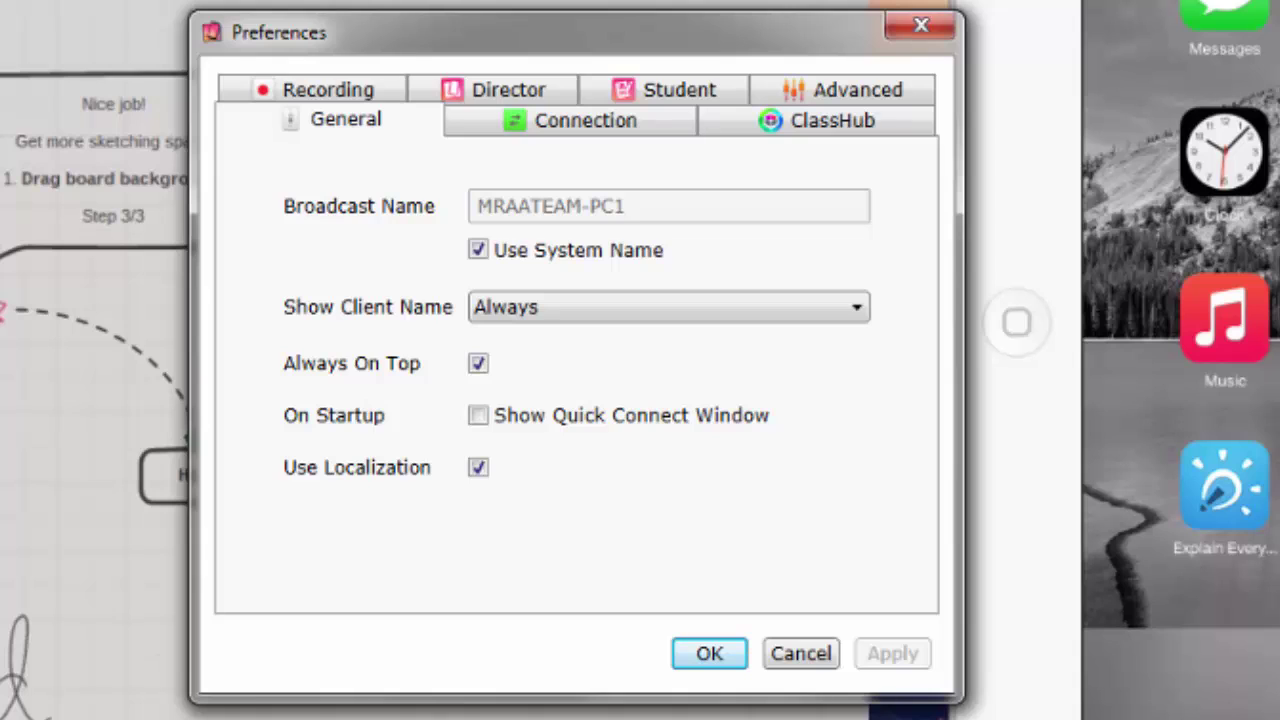
left_click(531, 134)
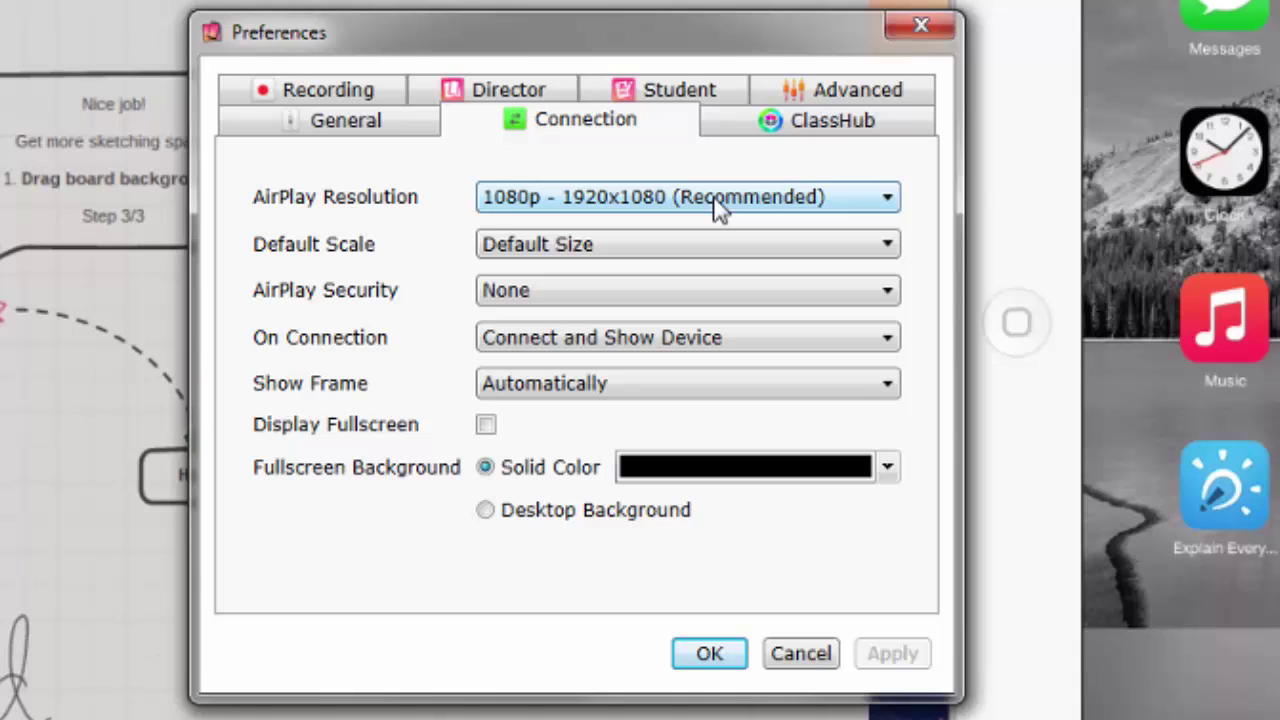
left_click(633, 290)
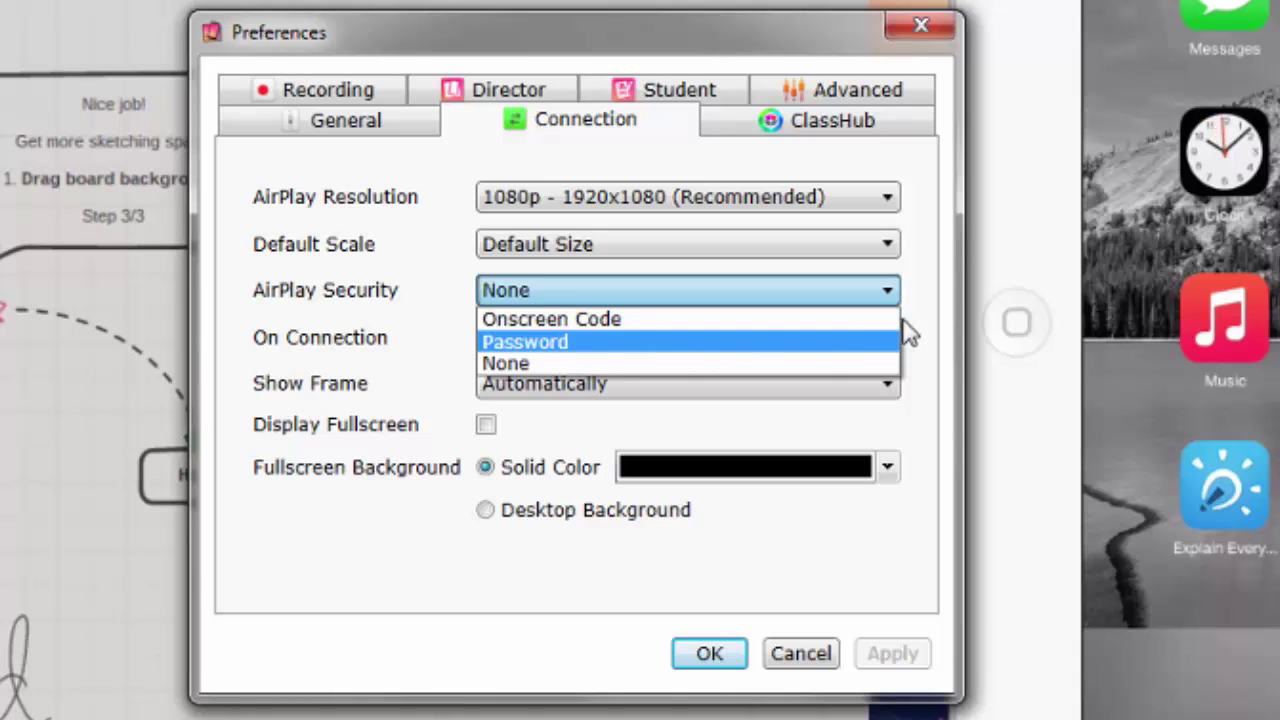
left_click(939, 344)
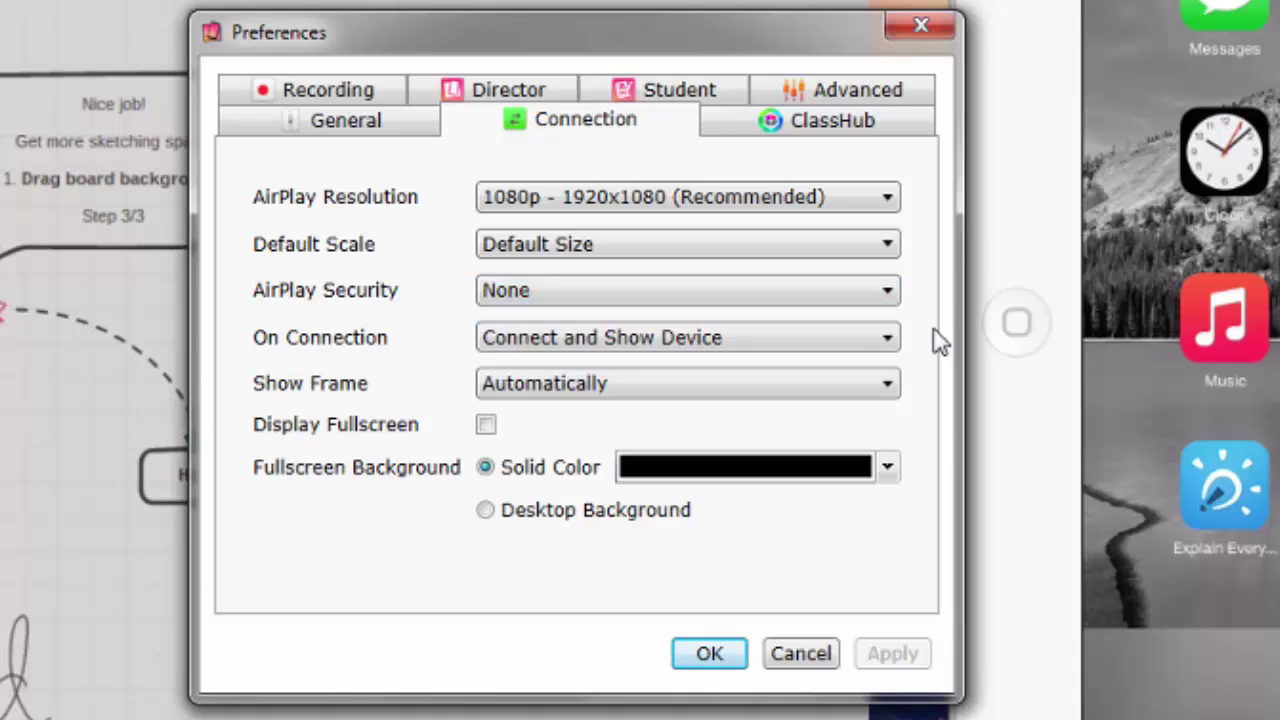
left_click(878, 338)
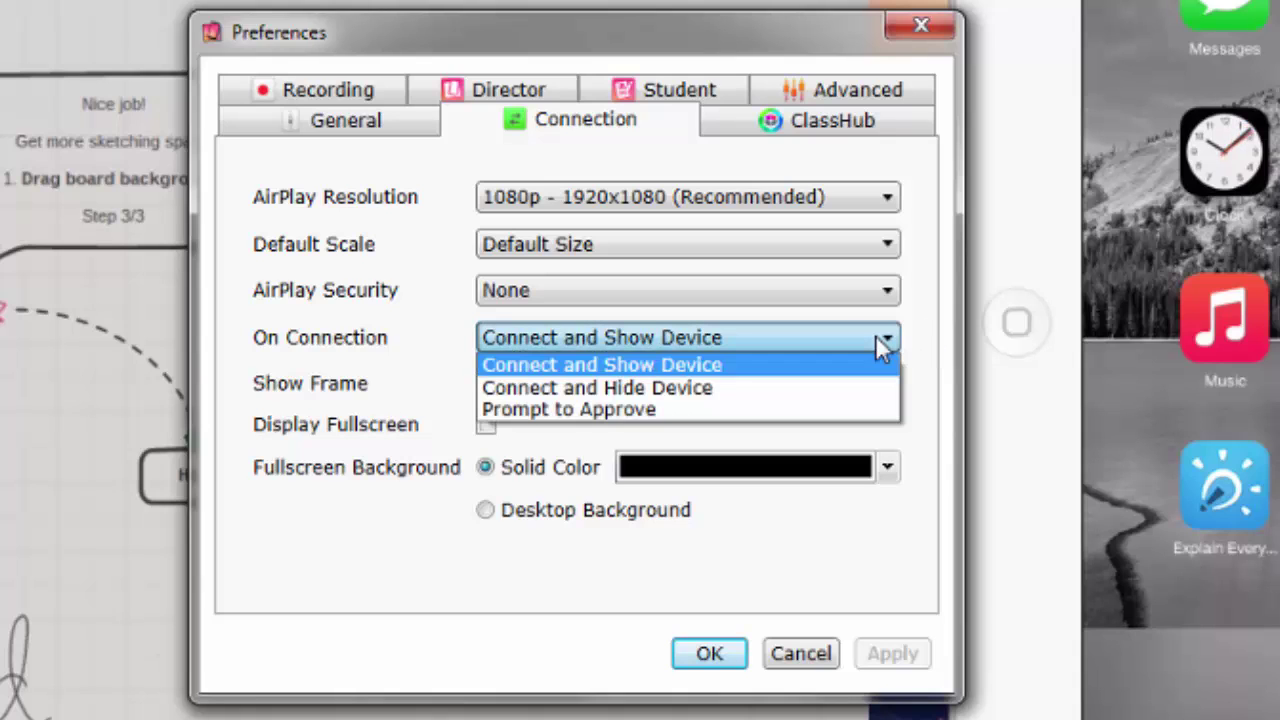
left_click(676, 410)
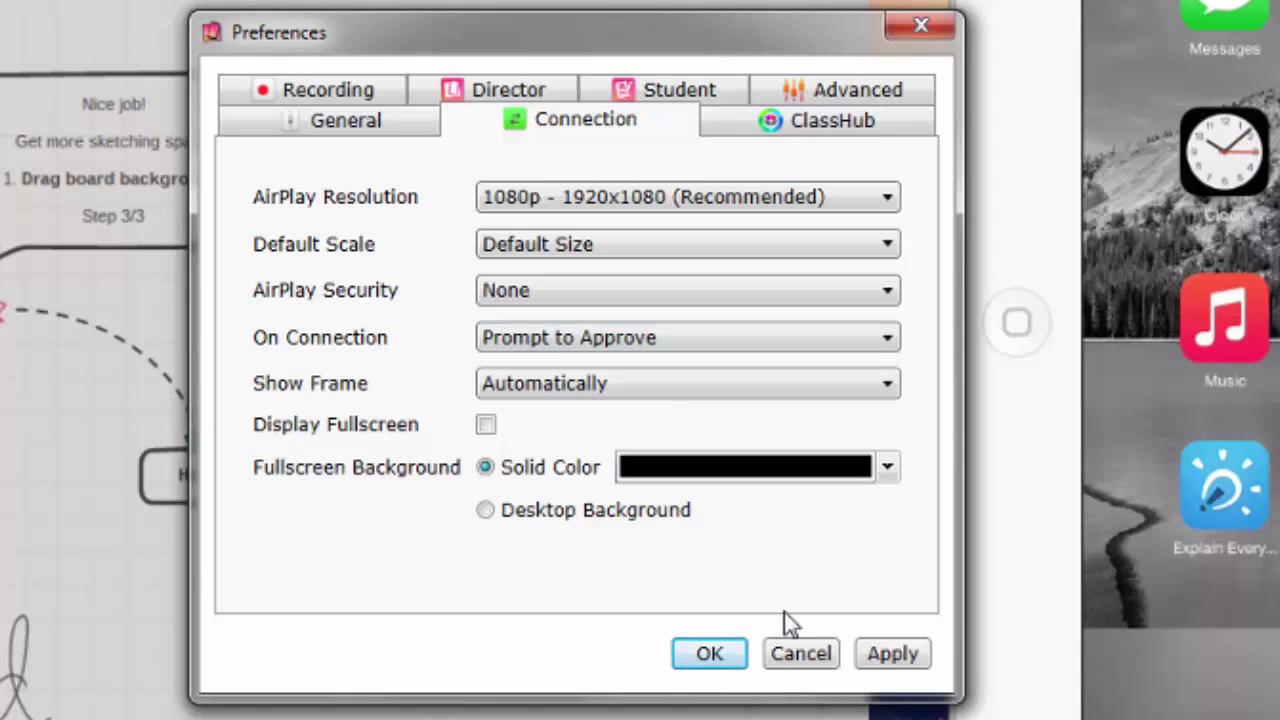
left_click(727, 663)
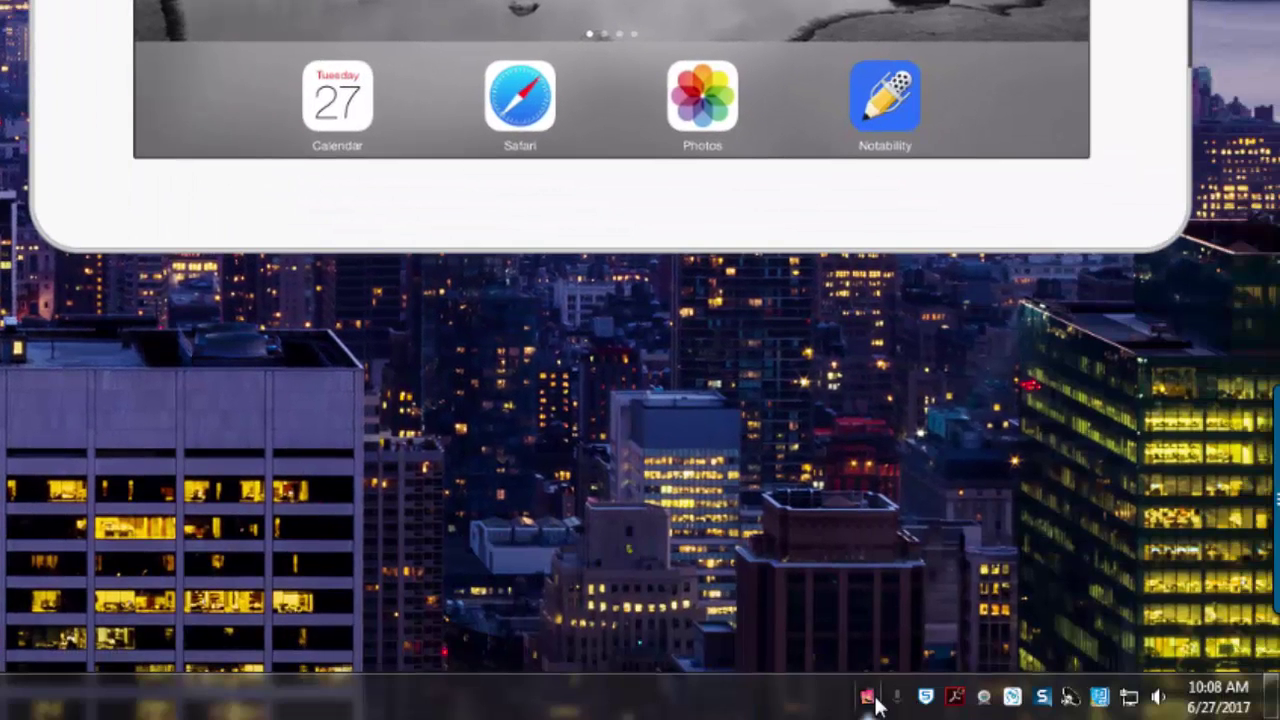
- Disconnect ATeam iPad 1 from the device list and approve its new connection request with Allow and show all
left_click(870, 698)
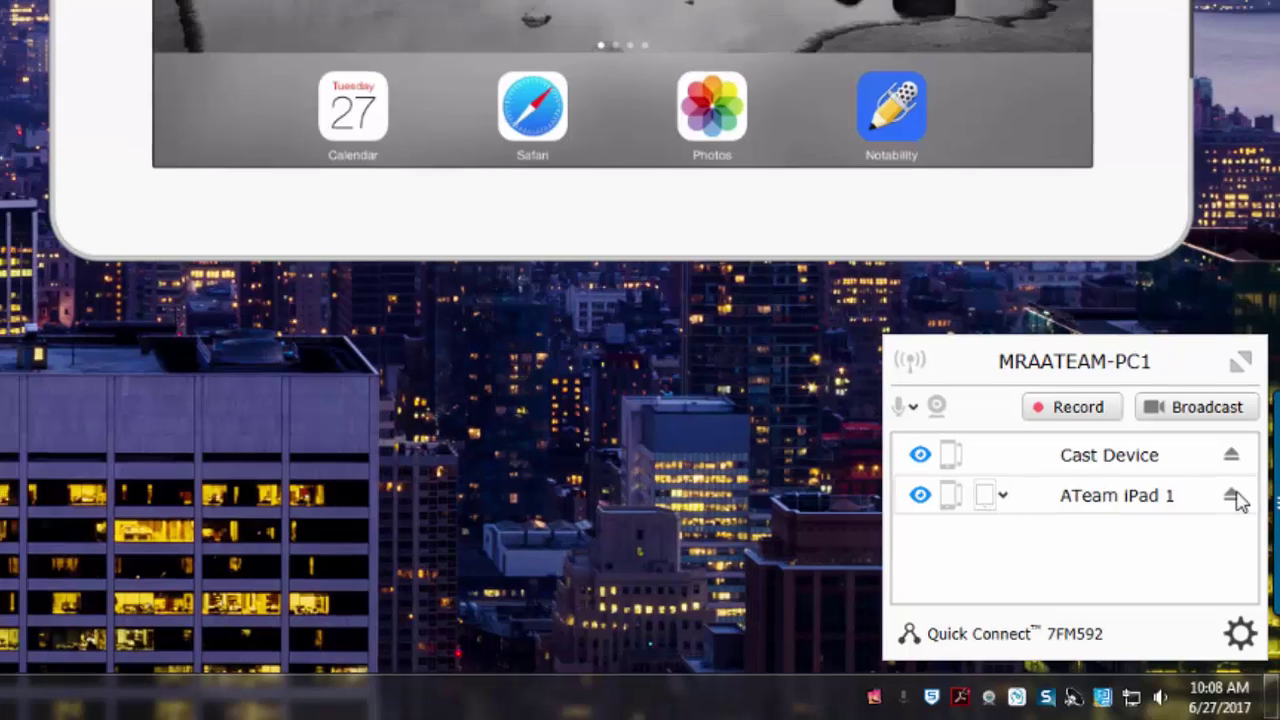
left_click(1231, 497)
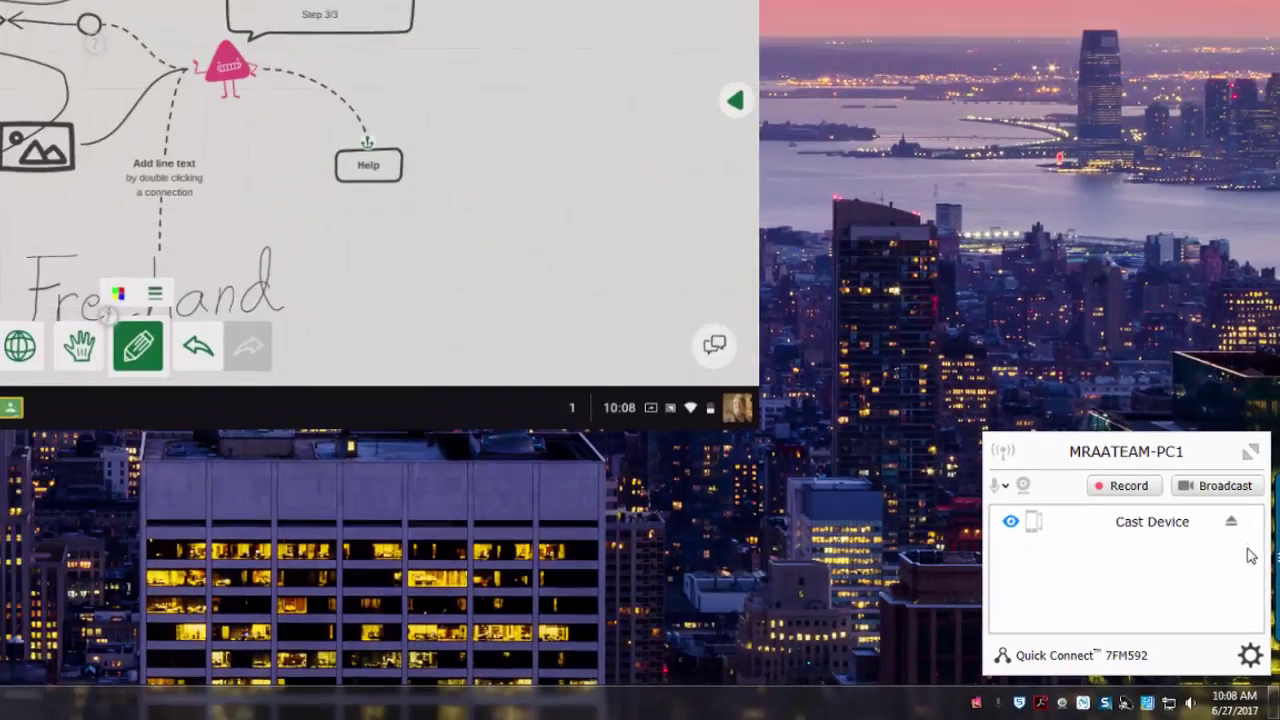
left_click(1104, 360)
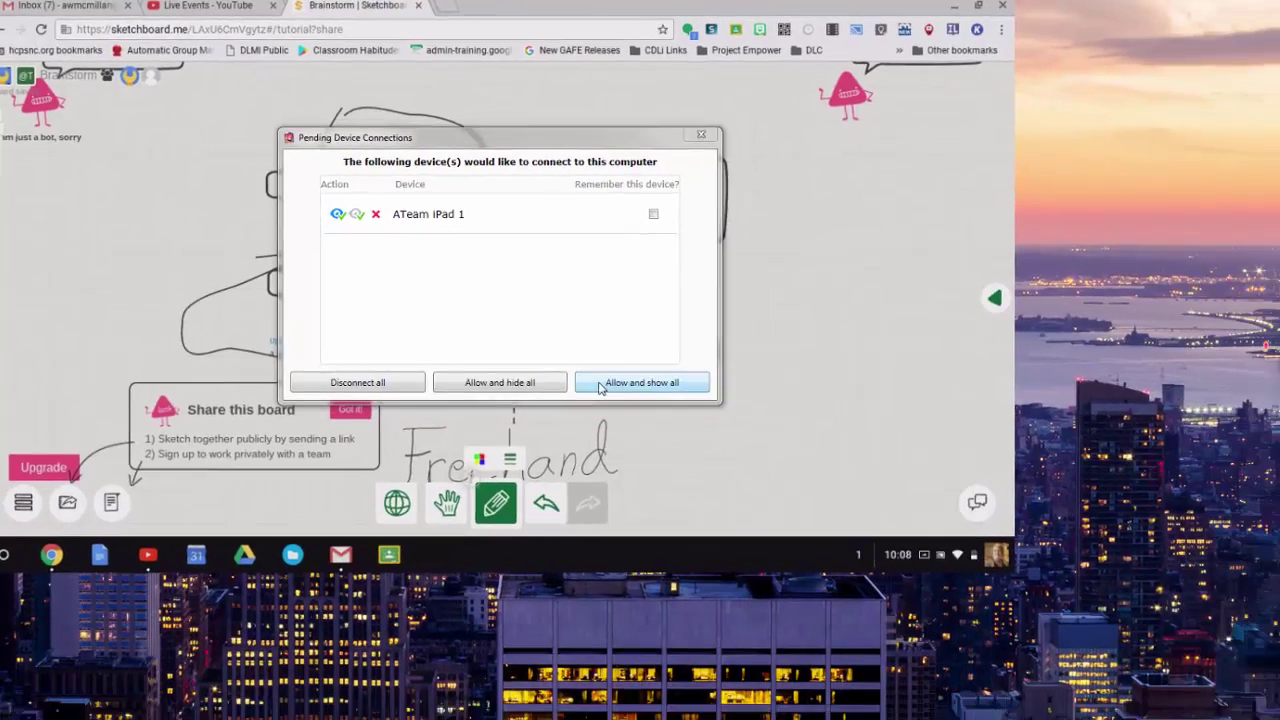
left_click(716, 460)
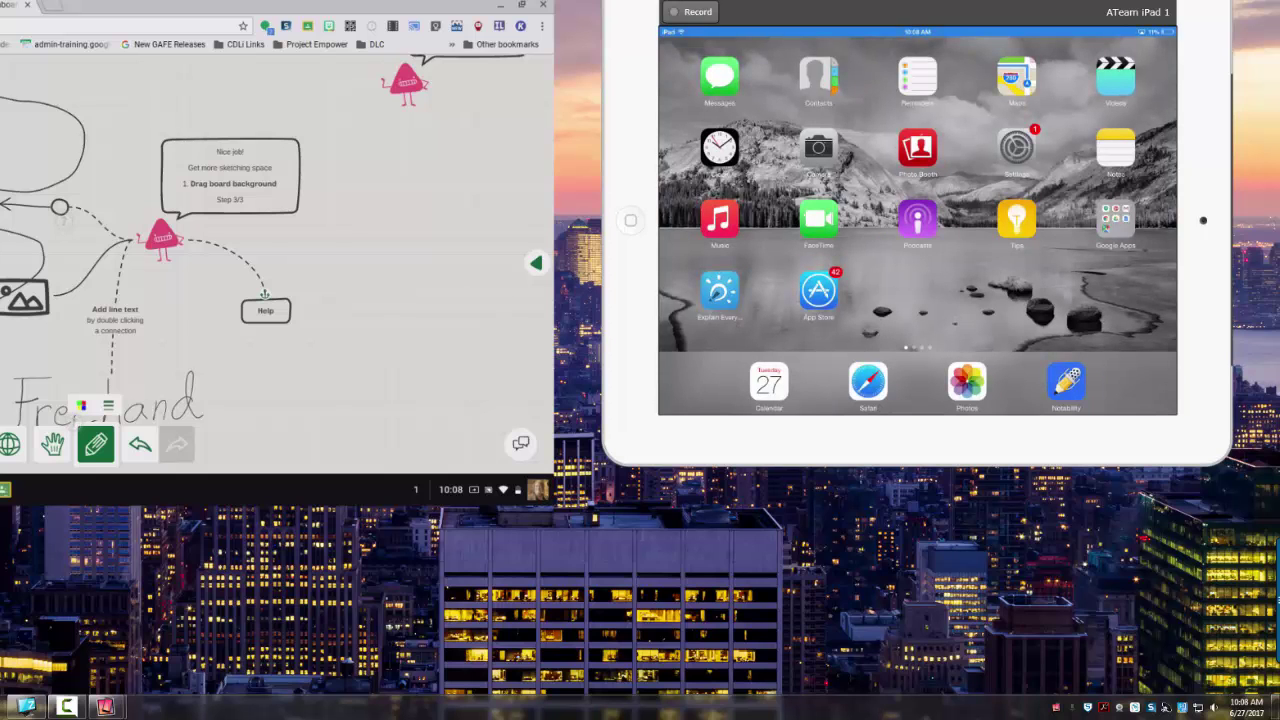
- Review the connection and recording preferences and close them without saving changes
left_click(1058, 707)
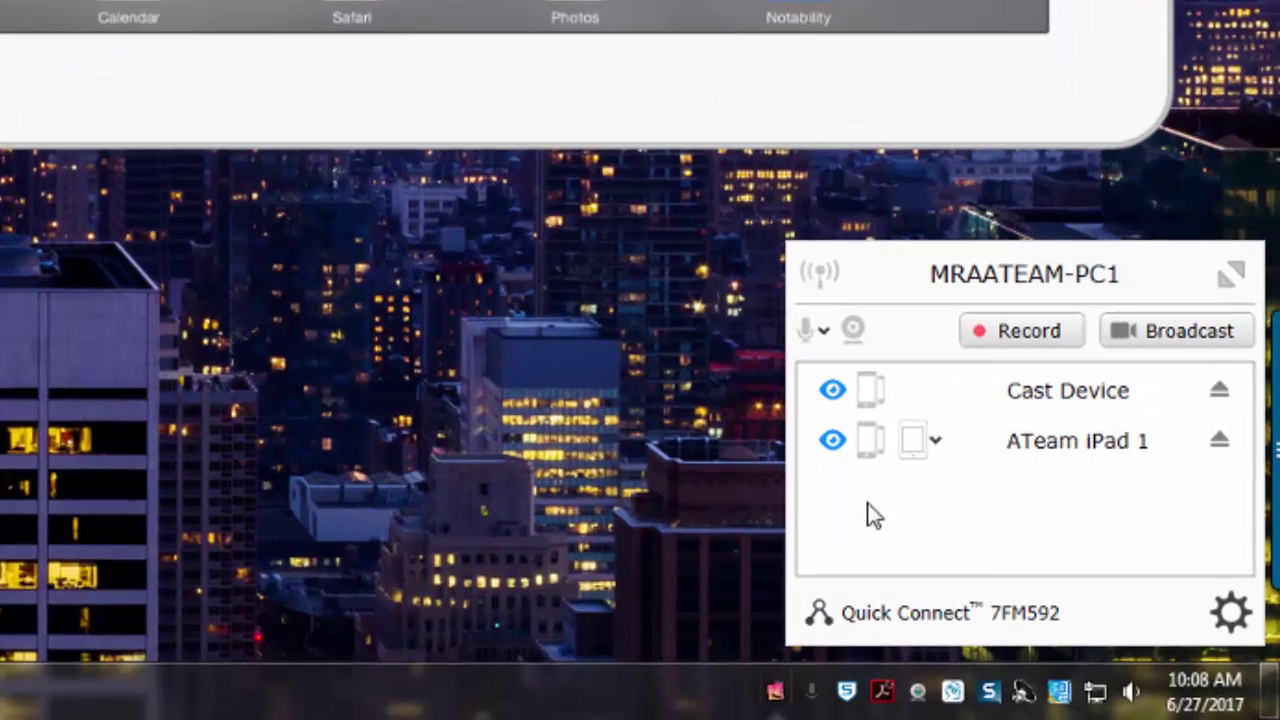
left_click(1240, 618)
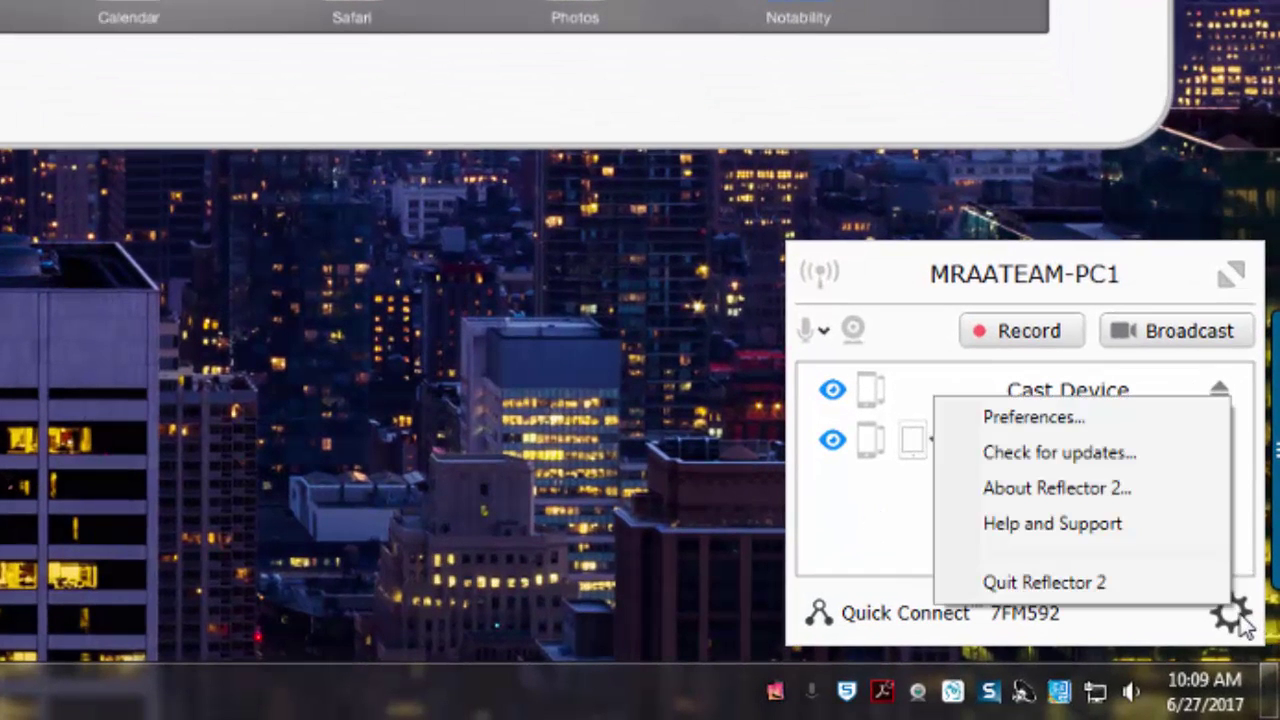
left_click(1074, 430)
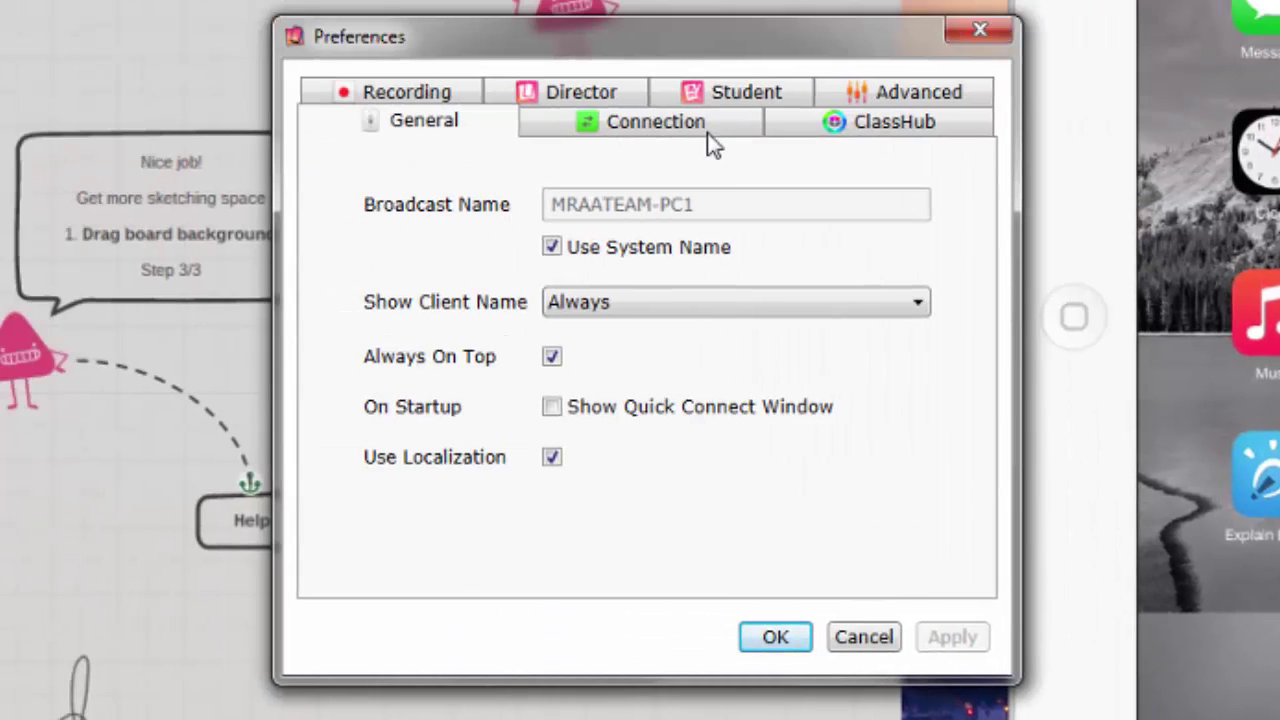
left_click(690, 127)
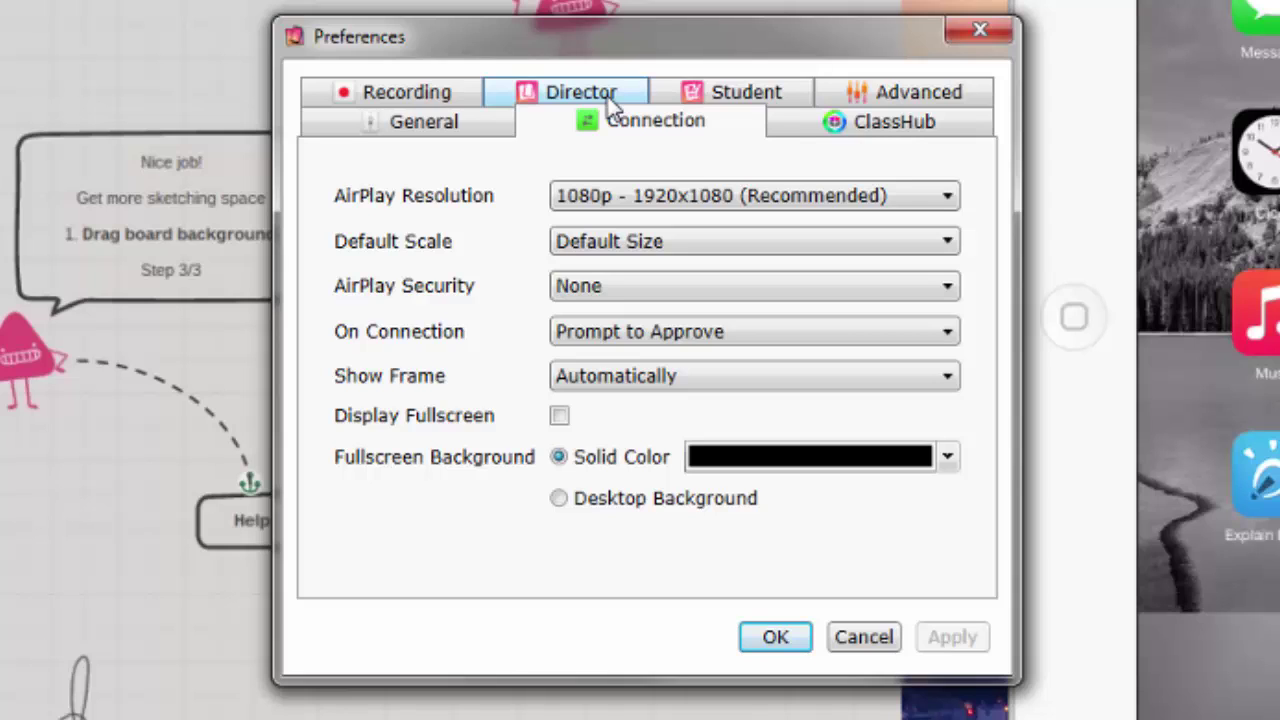
left_click(406, 93)
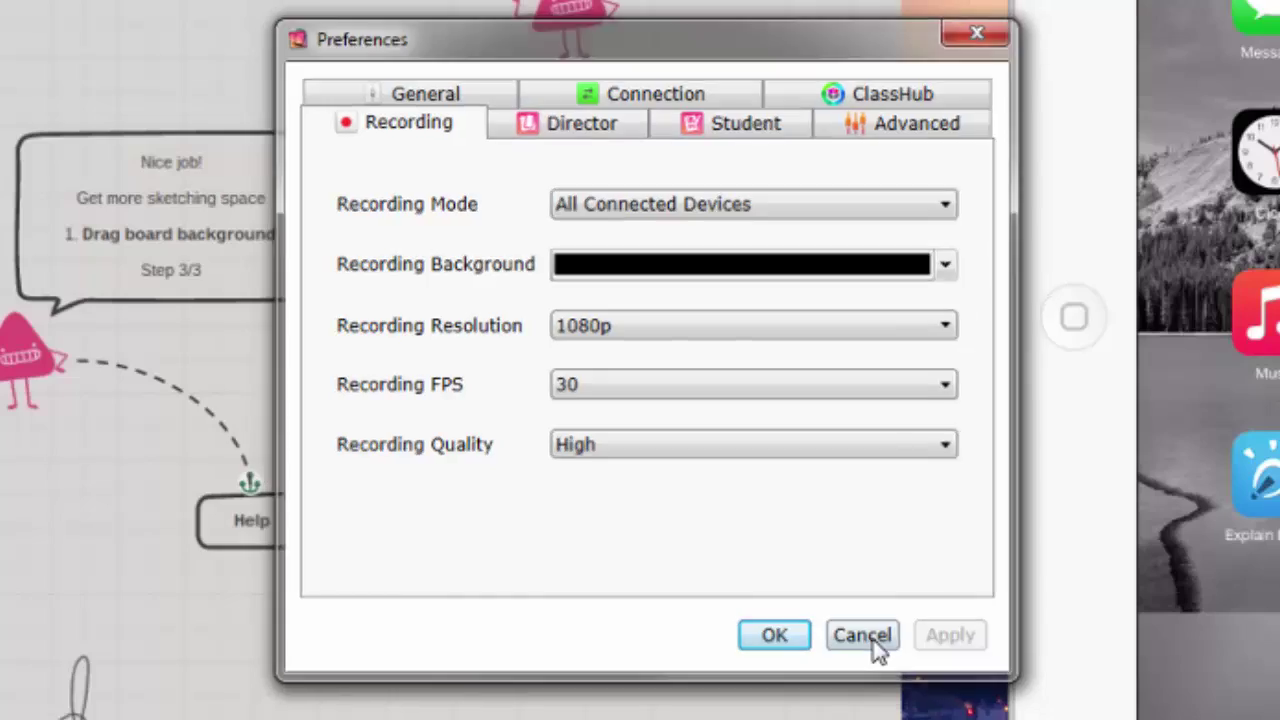
left_click(866, 641)
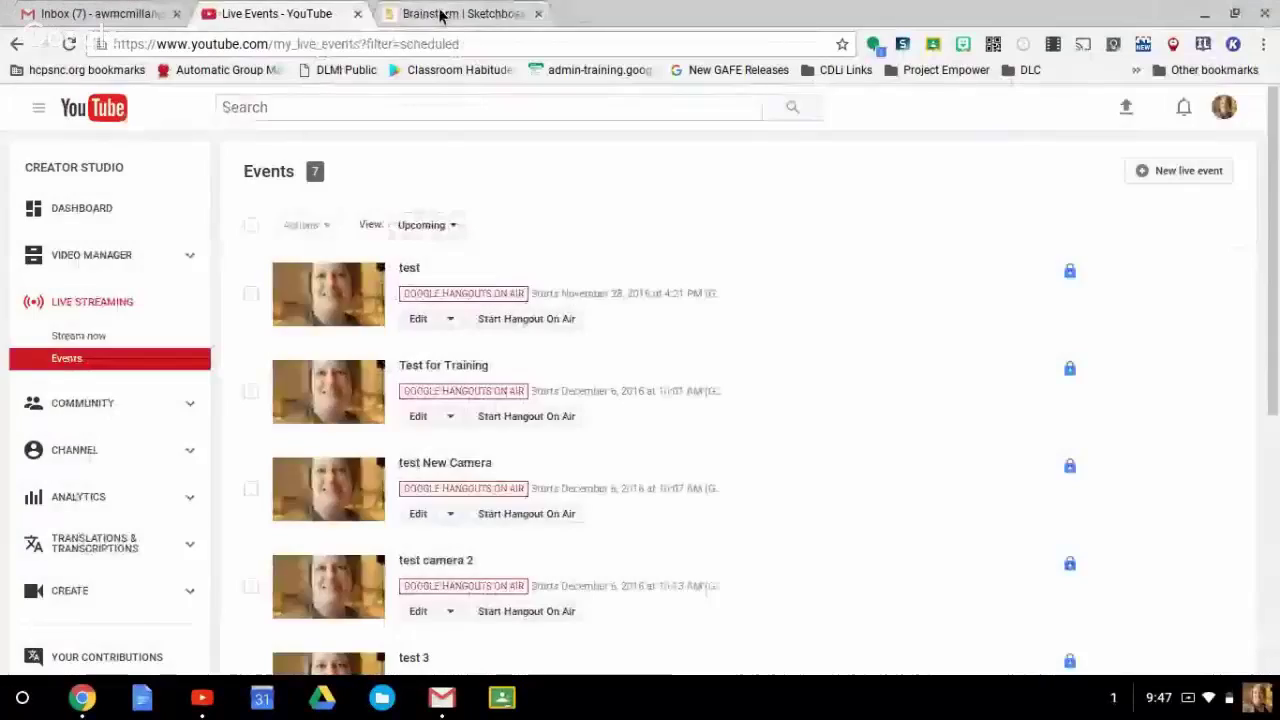
- On the Brainstorm Sketchboard page, request casting the Chromebook screen to MRAATEAM-PC1 through the system's cast devices and cancel the screen-sharing prompt
left_click(443, 14)
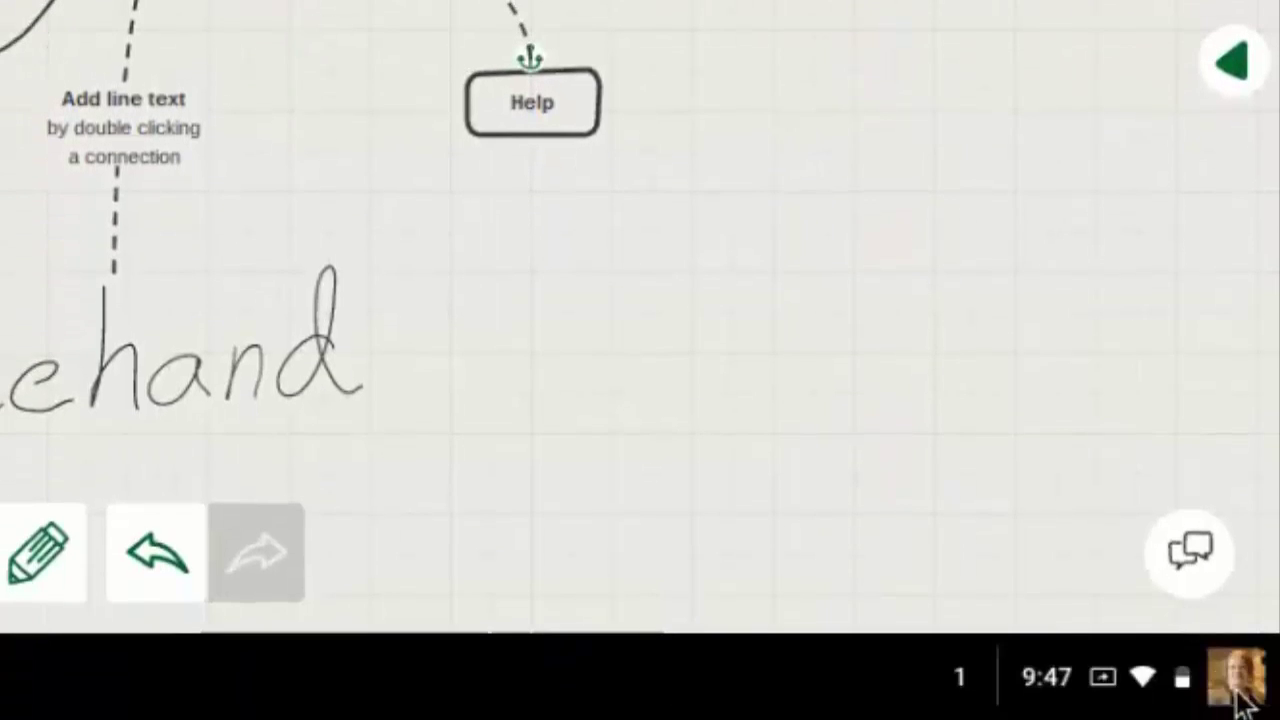
left_click(1240, 690)
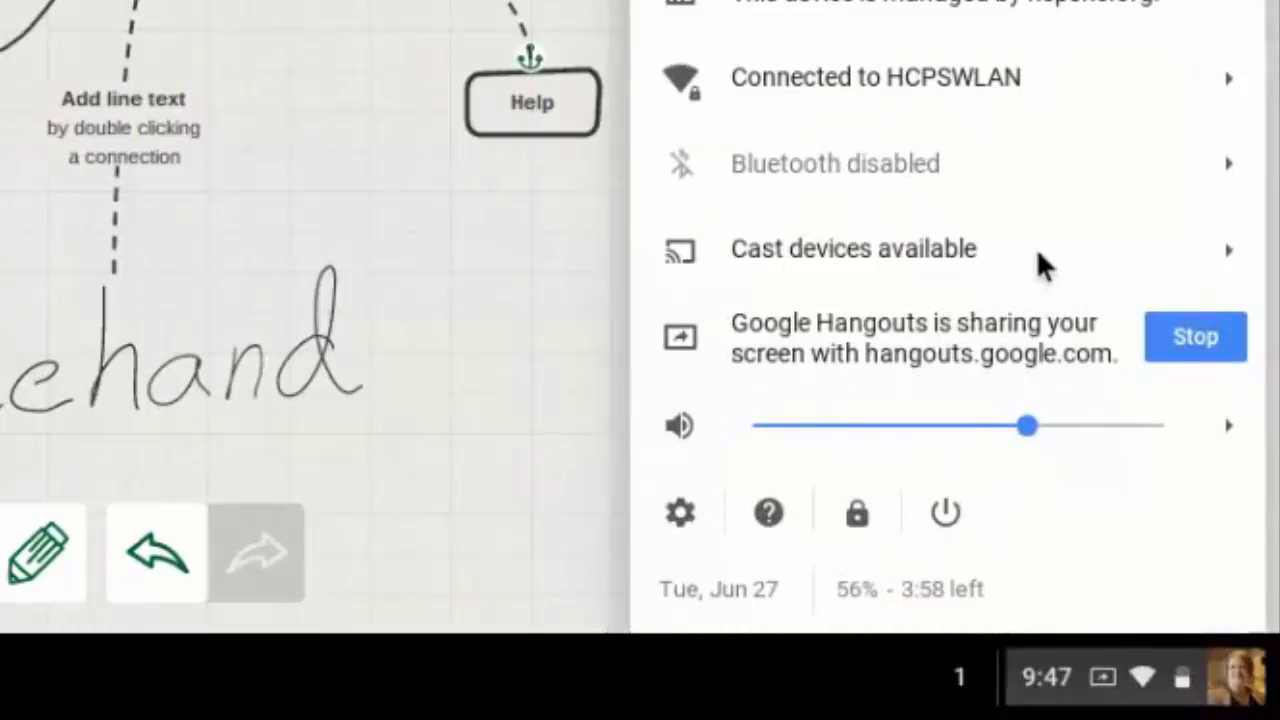
left_click(1229, 262)
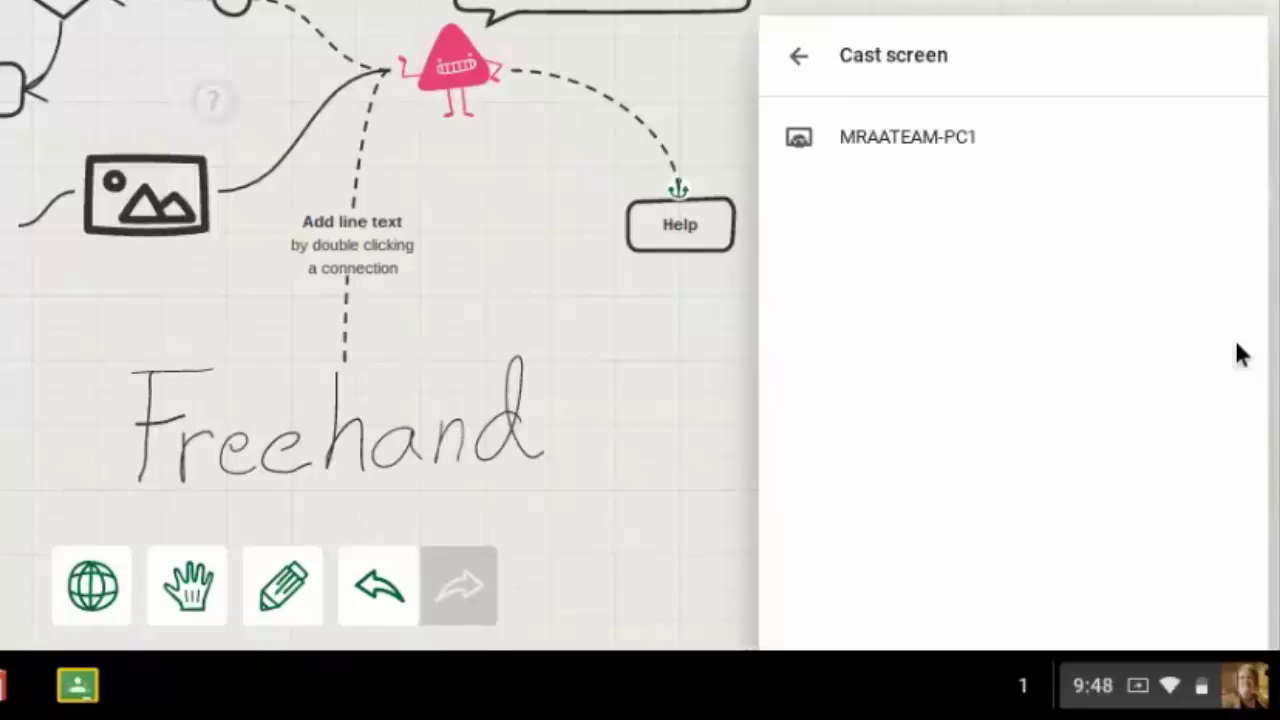
left_click(942, 133)
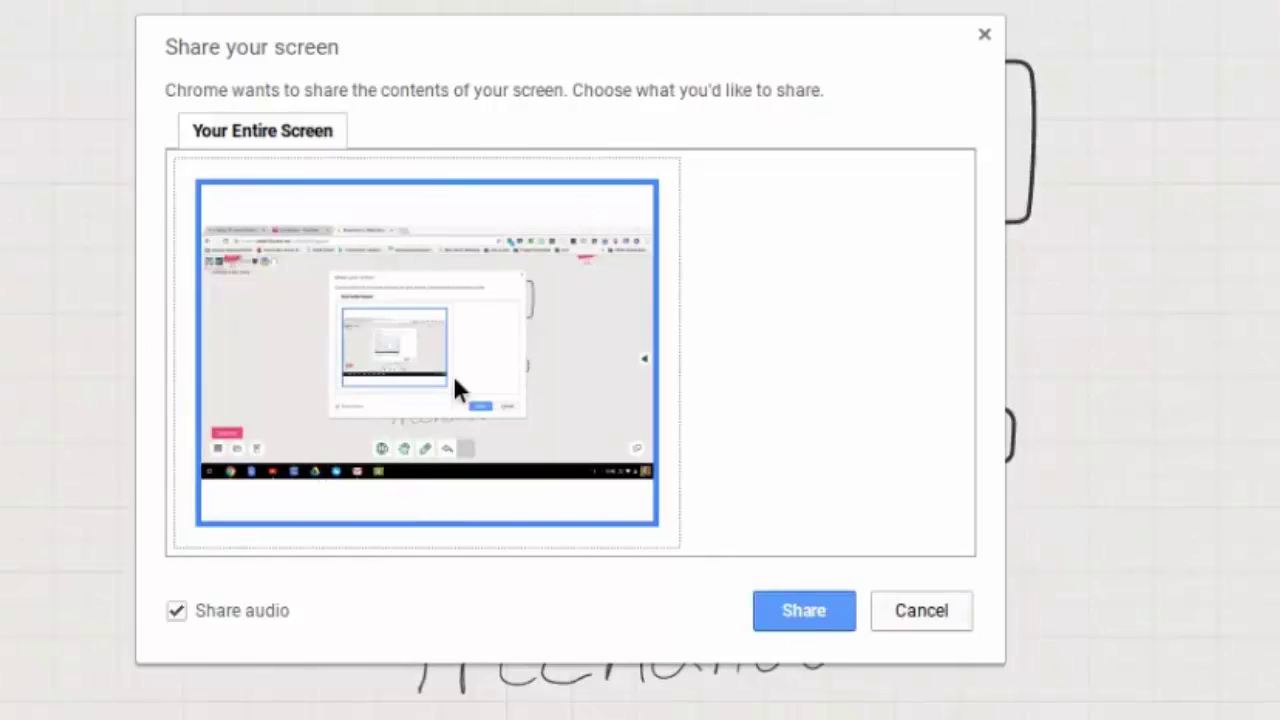
left_click(927, 616)
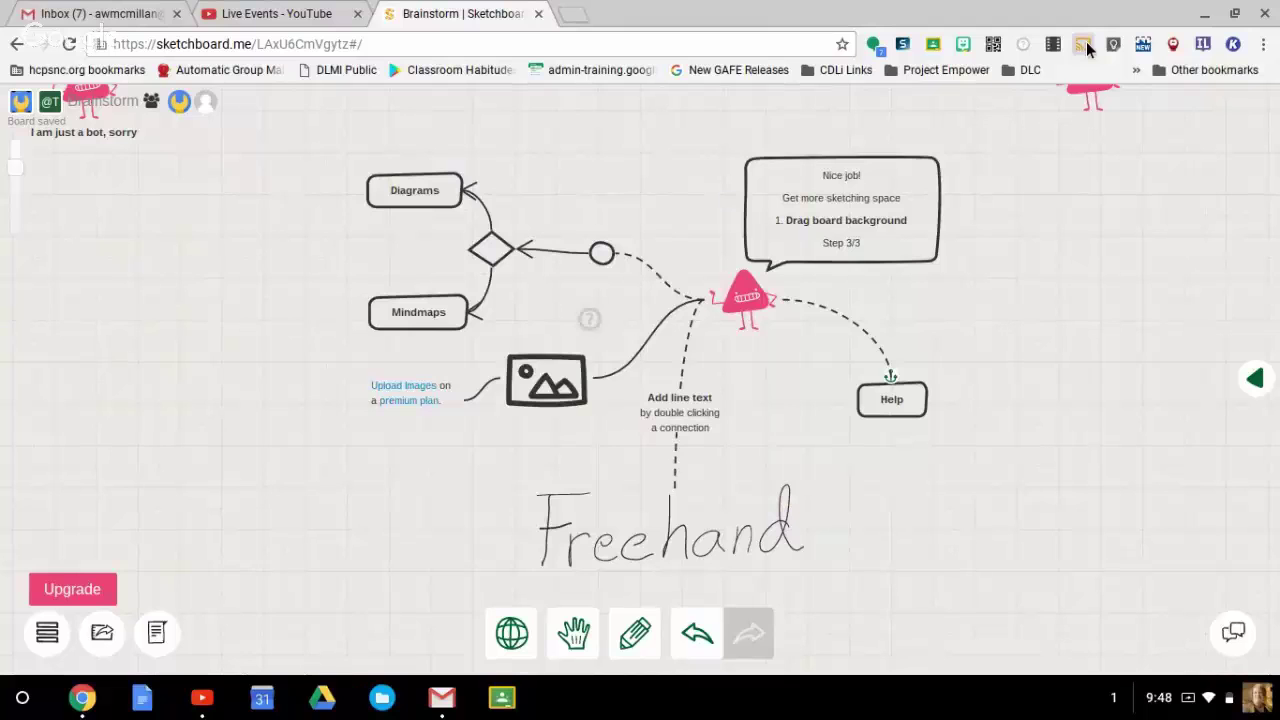
- Choose Cast tab as the source in the browser's cast dialog and close the dialog without casting
left_click(1085, 47)
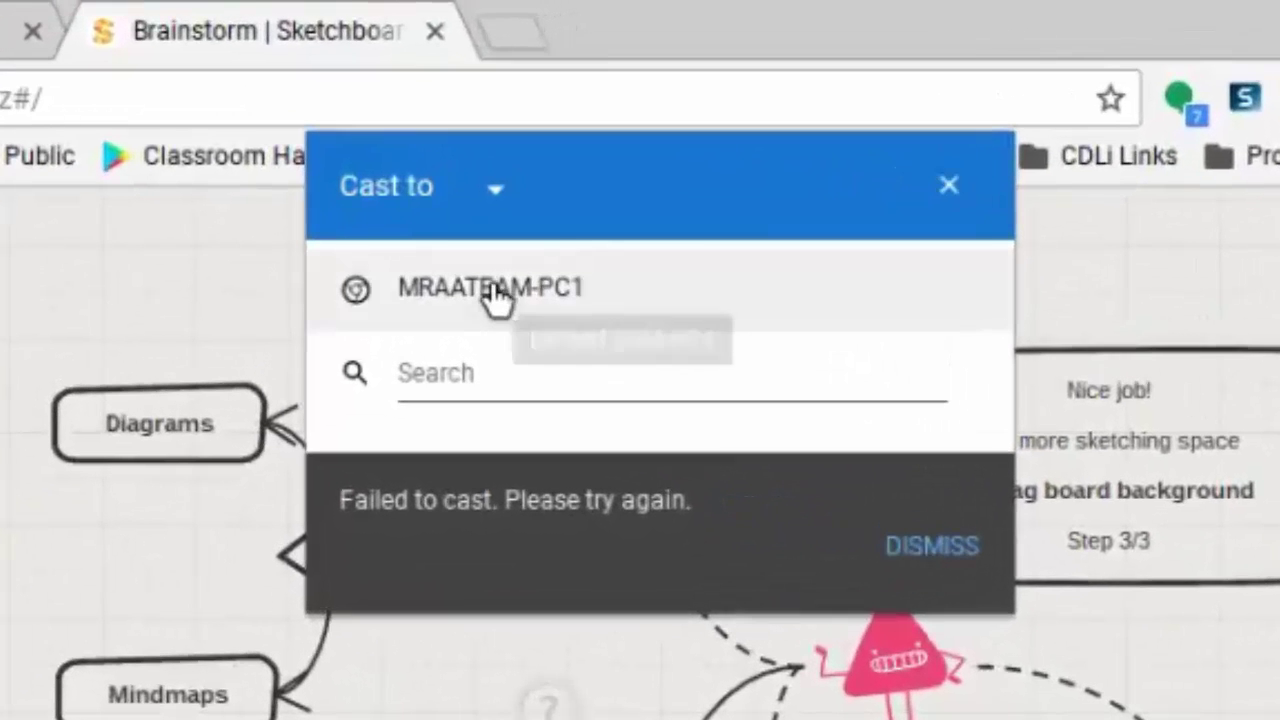
left_click(497, 189)
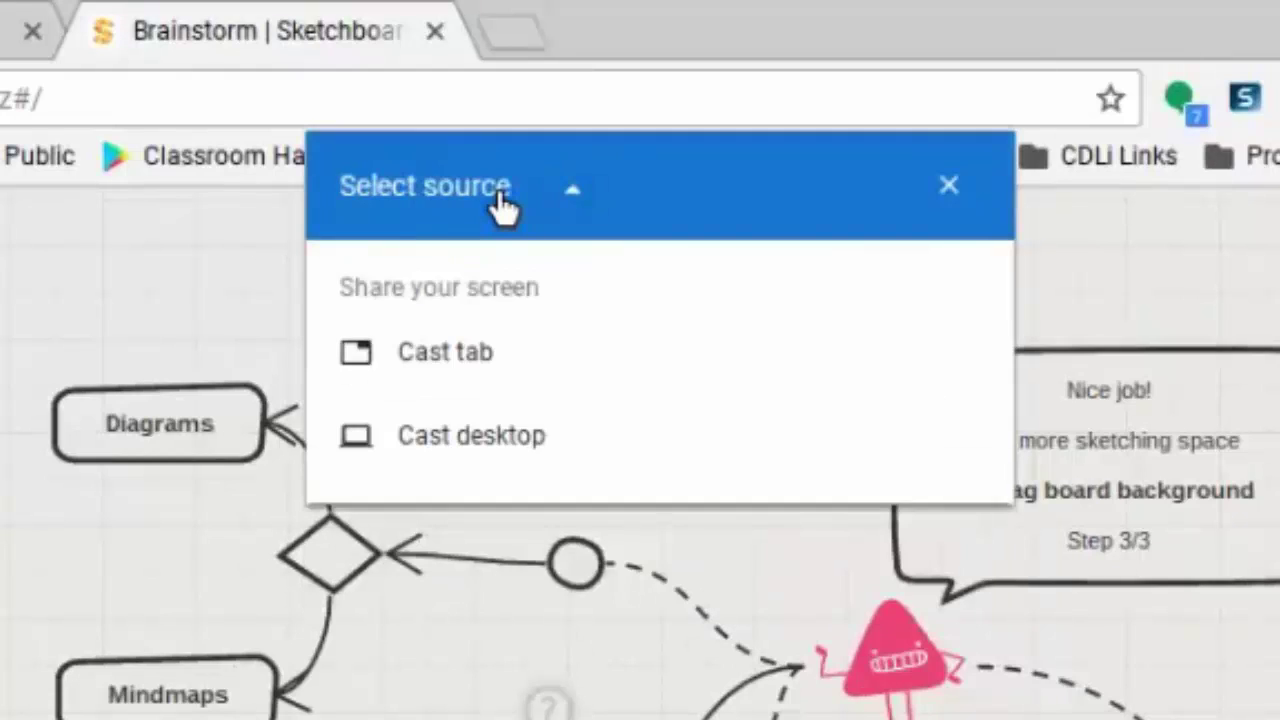
left_click(483, 354)
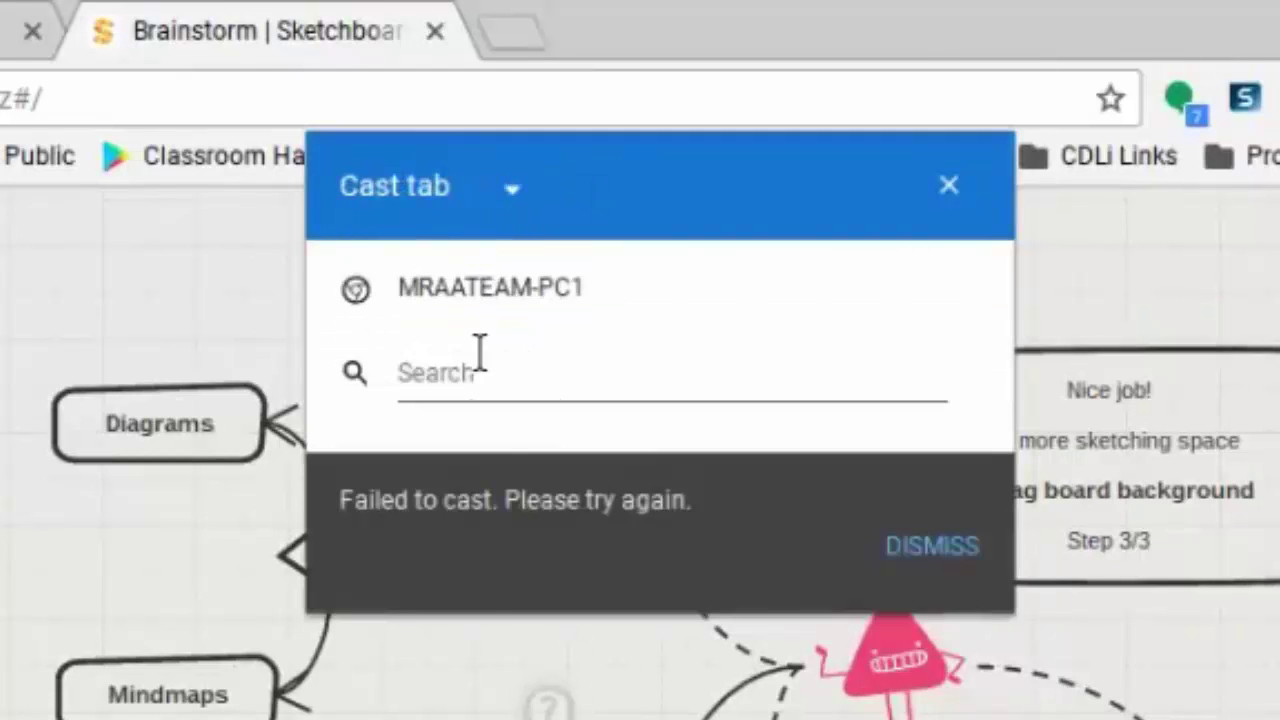
left_click(948, 185)
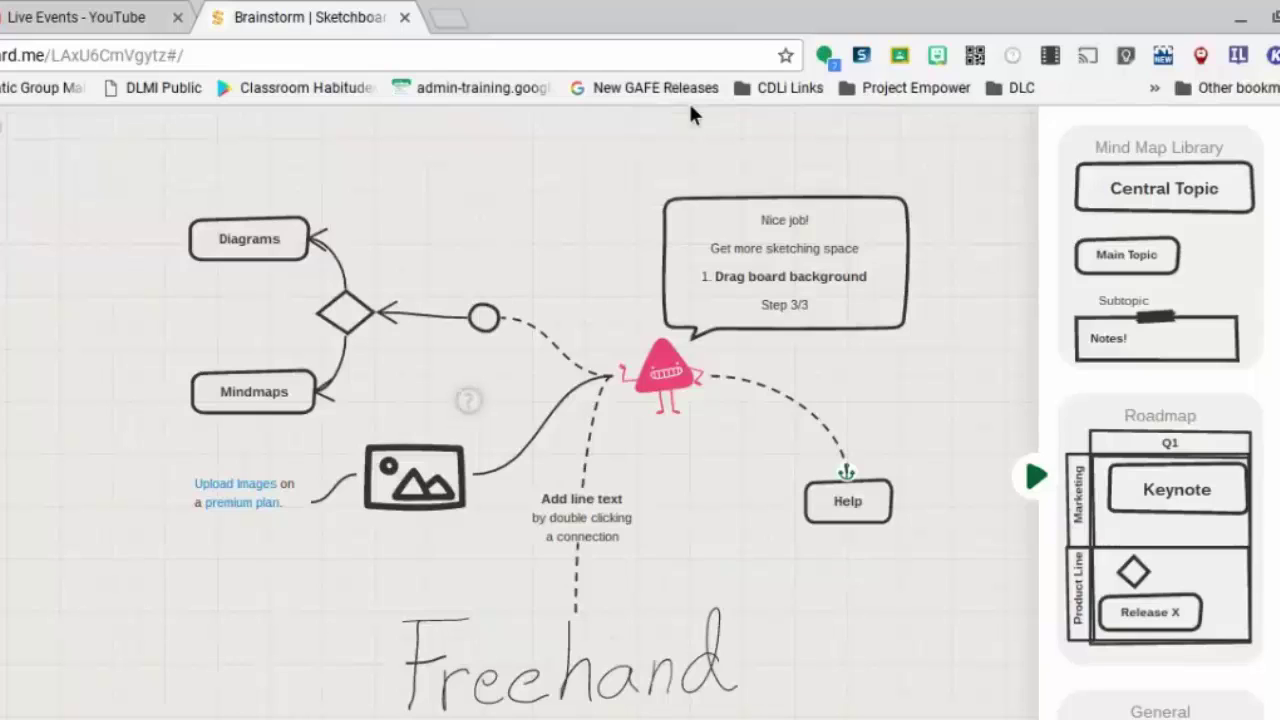
- Cast the desktop to MRAATEAM-PC1 from the browser's cast dialog, sharing the entire screen with audio
left_click(1088, 55)
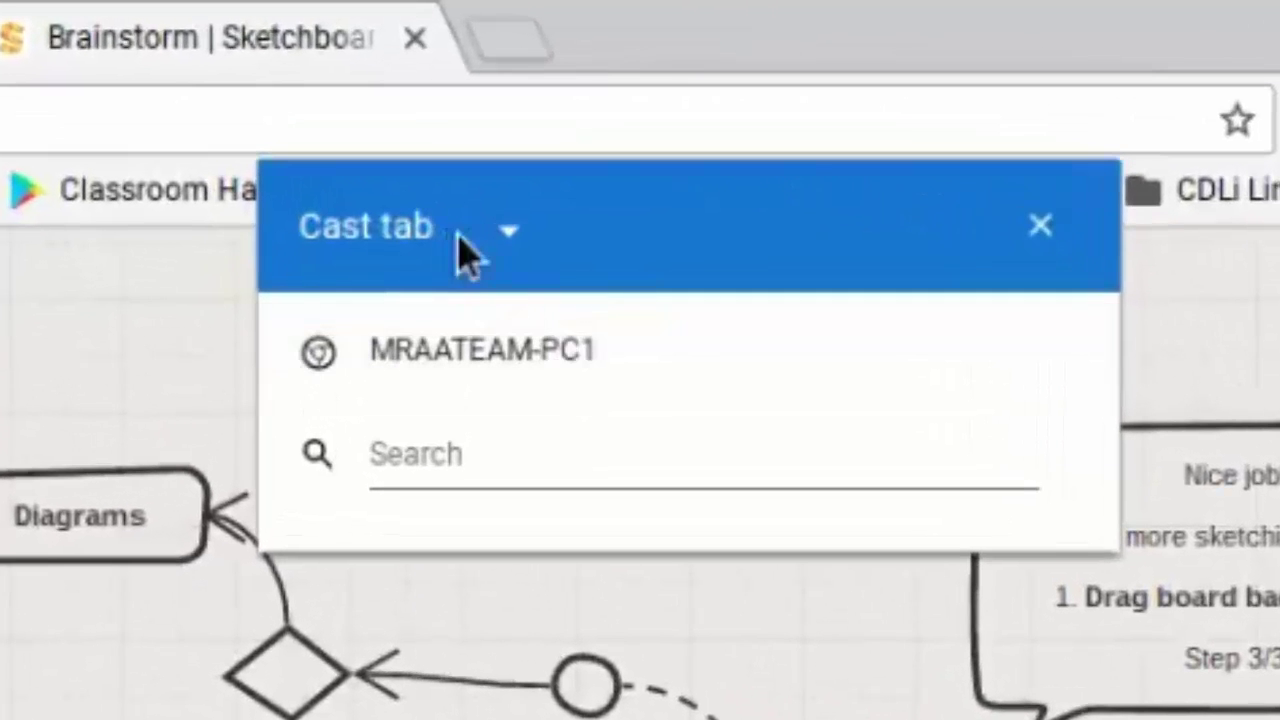
left_click(460, 245)
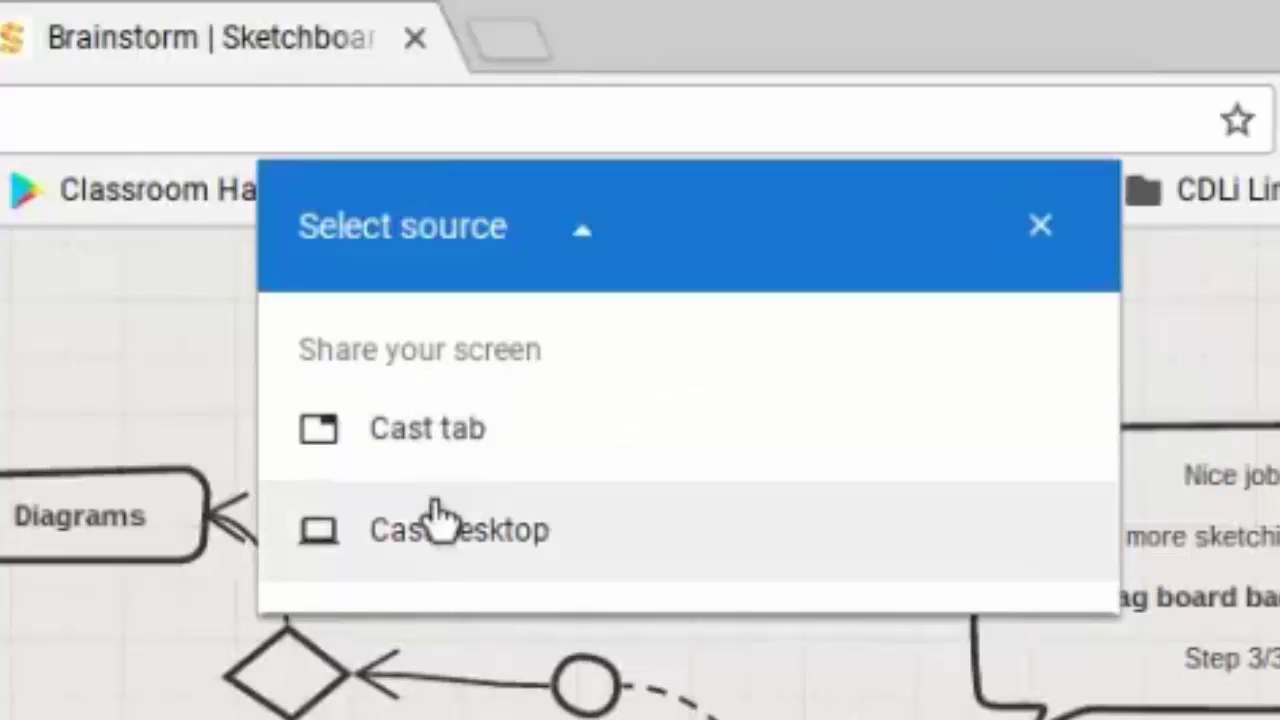
left_click(440, 545)
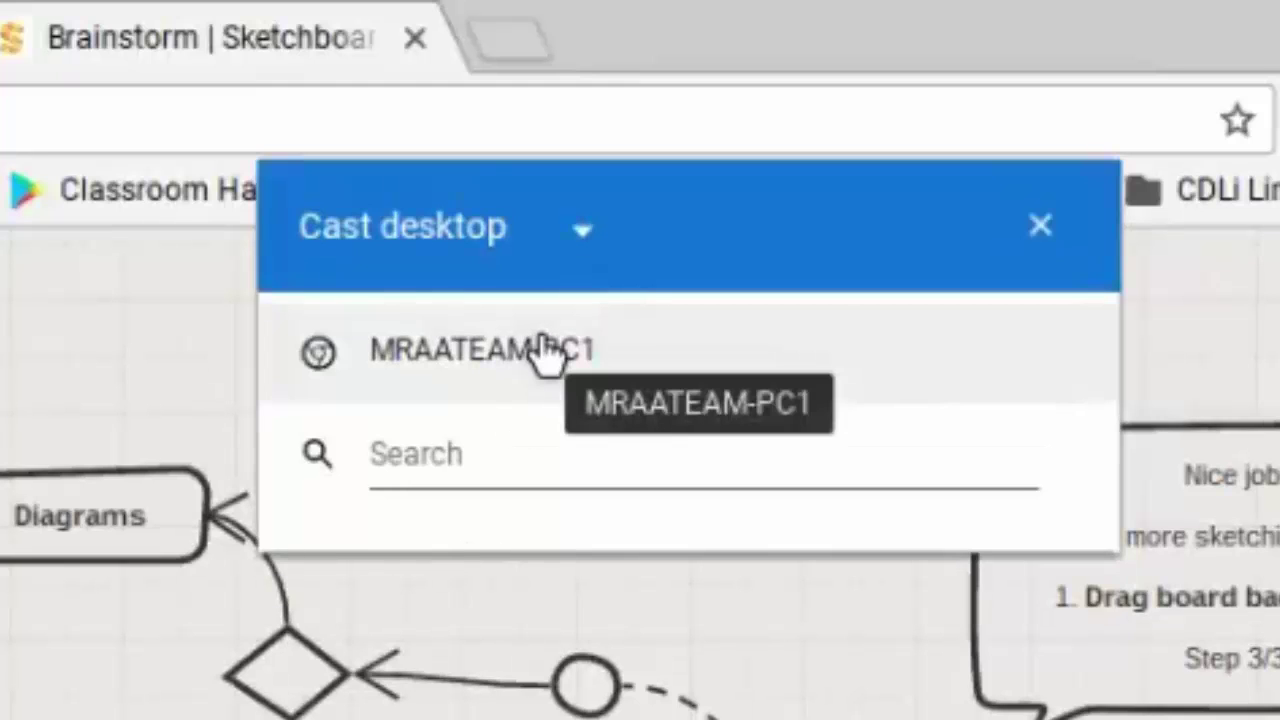
left_click(545, 352)
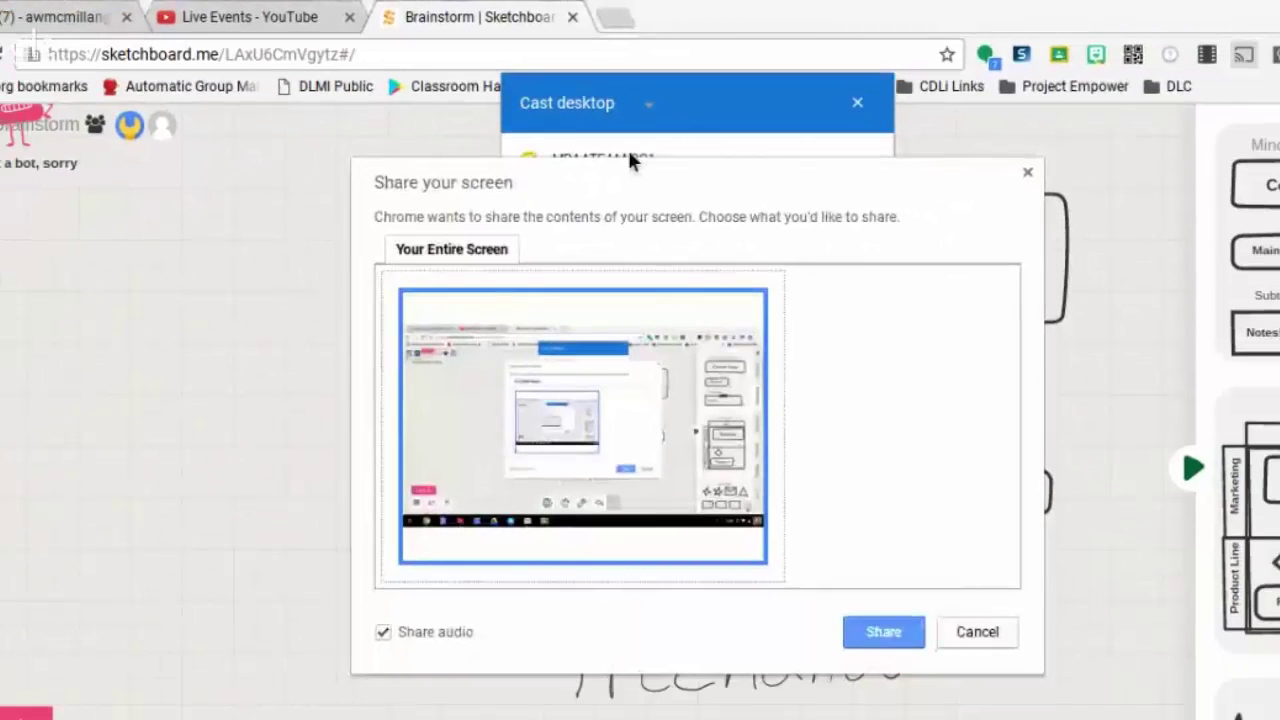
left_click(876, 632)
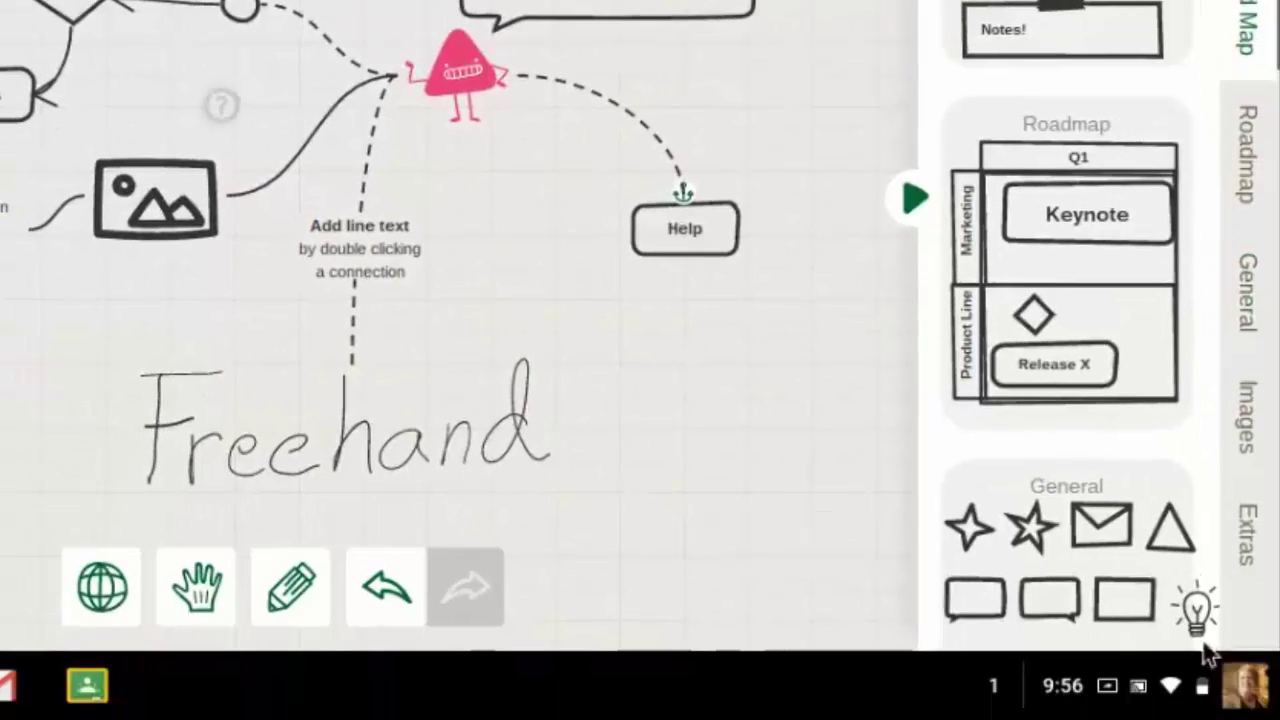
- Check the screen-casting status and its stop option in the Chromebook's system status, and expand the board's shape library
left_click(1245, 685)
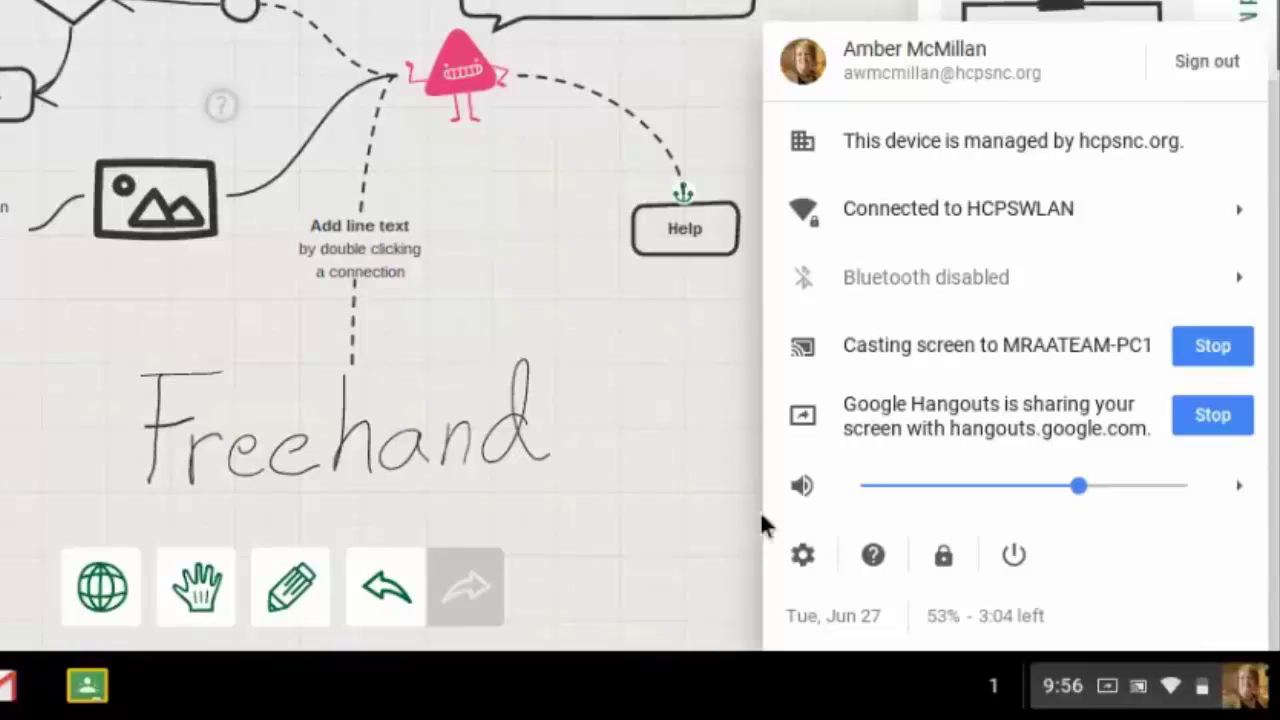
left_click(676, 518)
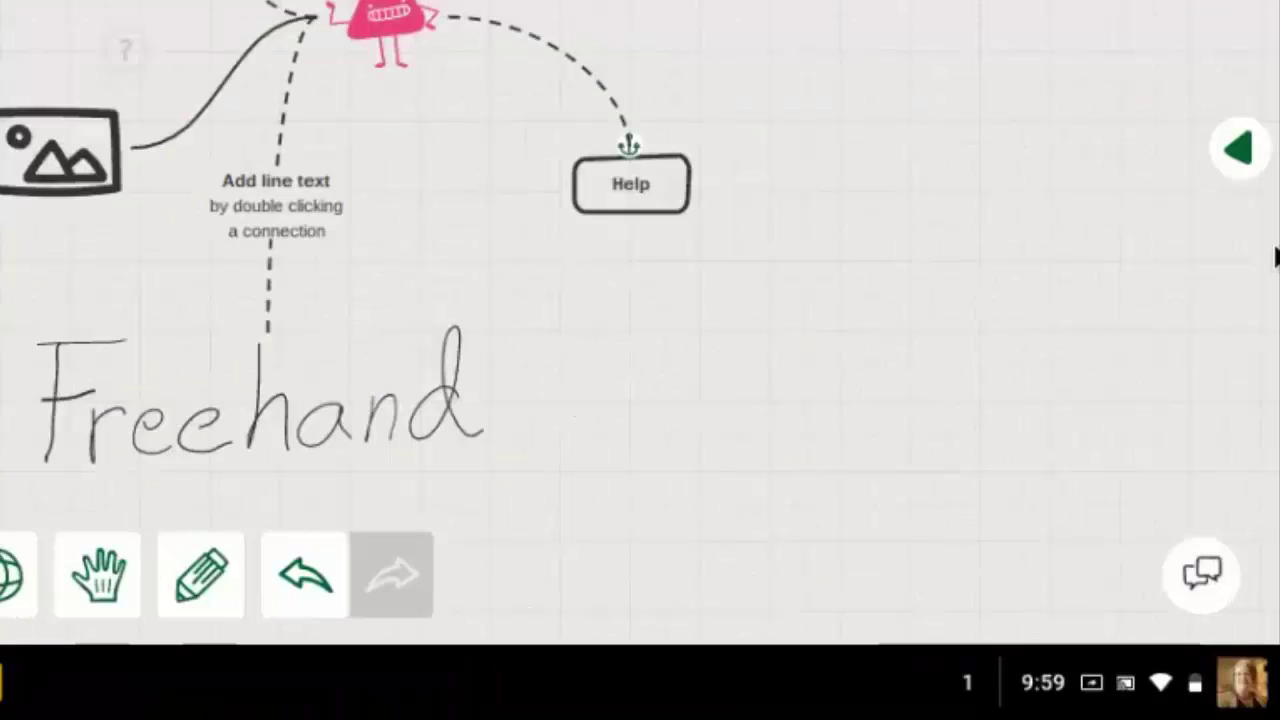
left_click(1255, 377)
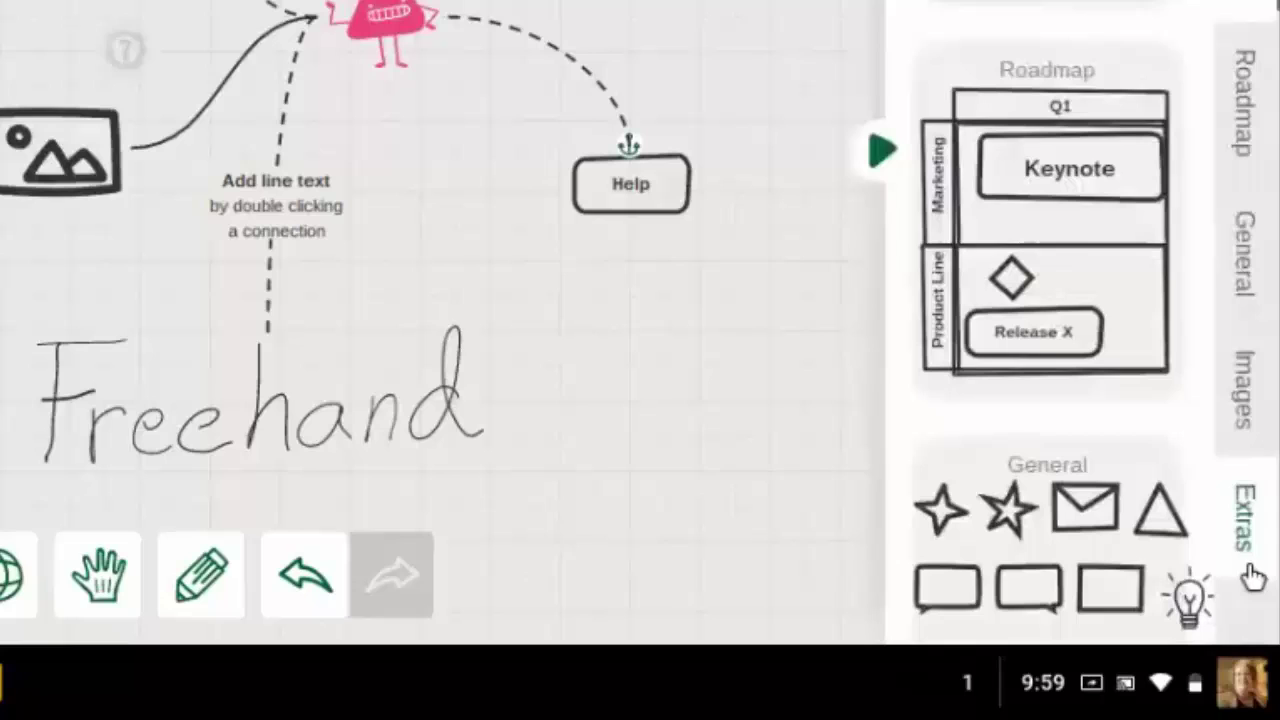
left_click(1258, 690)
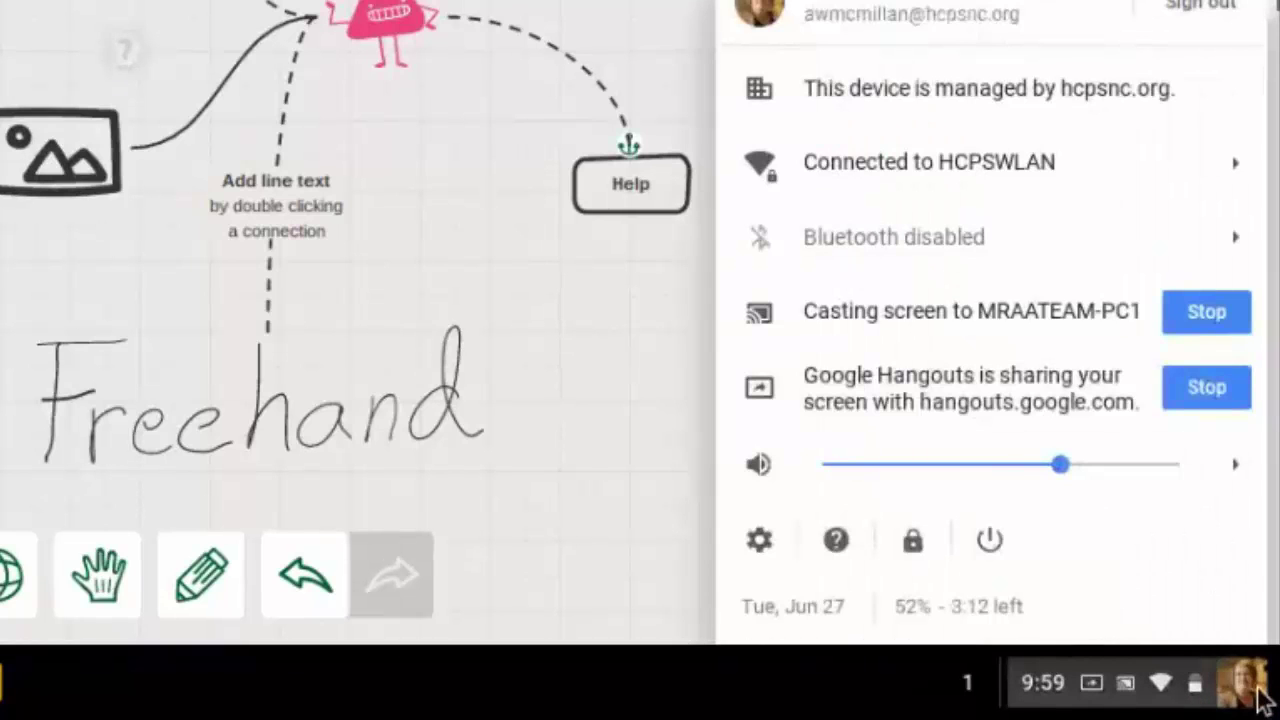